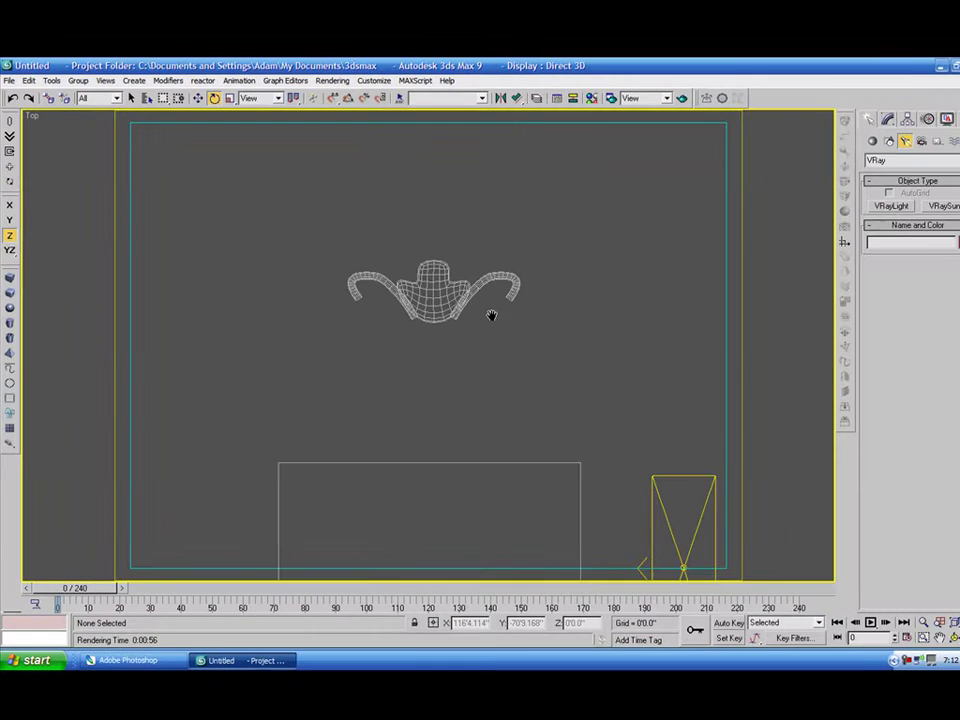
Pan and zoom the Top viewport in close on the wireframe model.
middle_drag(472, 257, 474, 255)
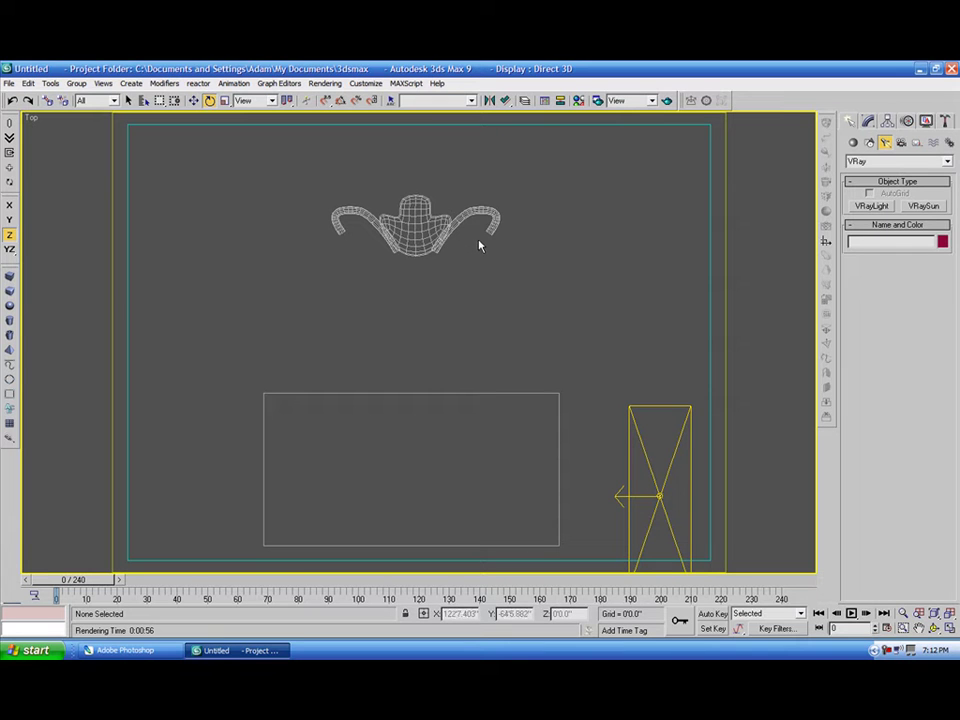
scroll(479, 245, up, 2)
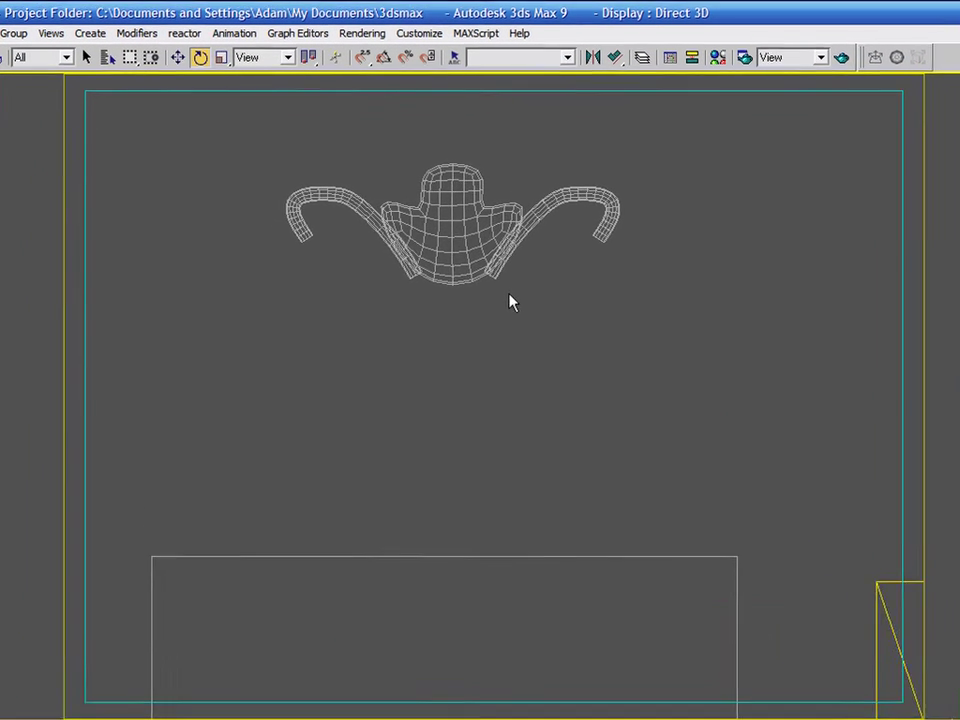
Preview the model smooth-shaded with F3, then return it to wireframe.
middle_drag(510, 302, 596, 381)
scroll(609, 429, up, 5)
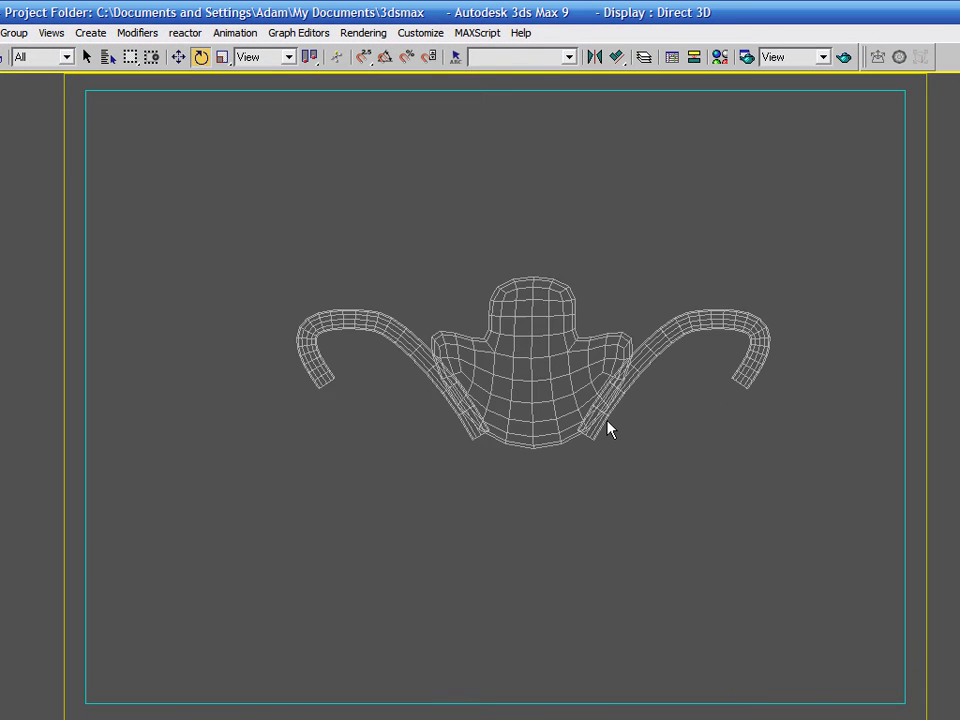
key(F3)
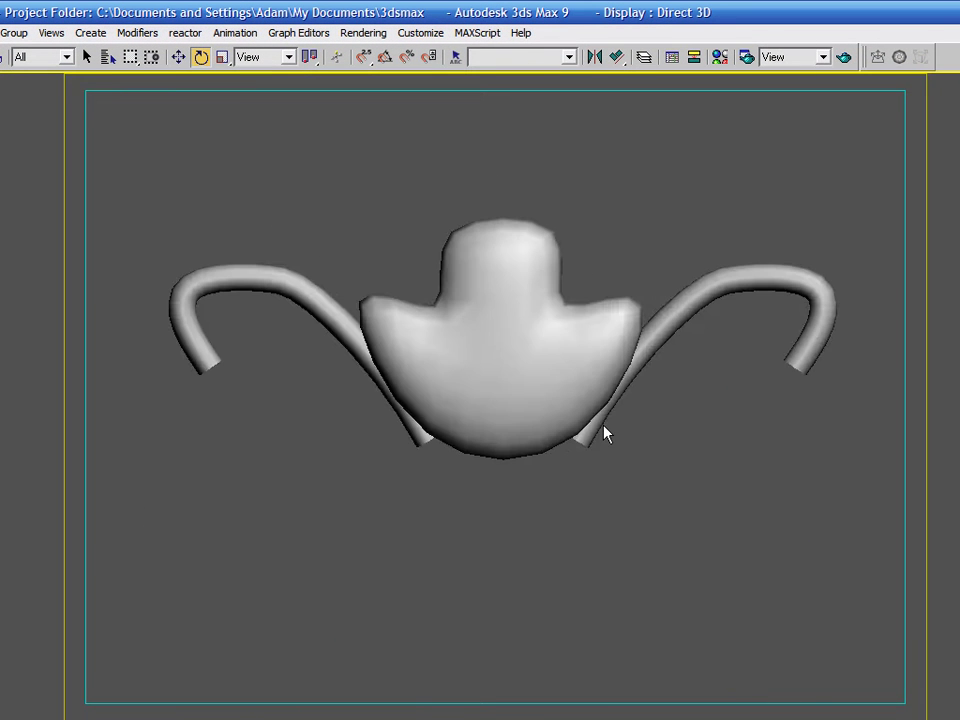
key(F3)
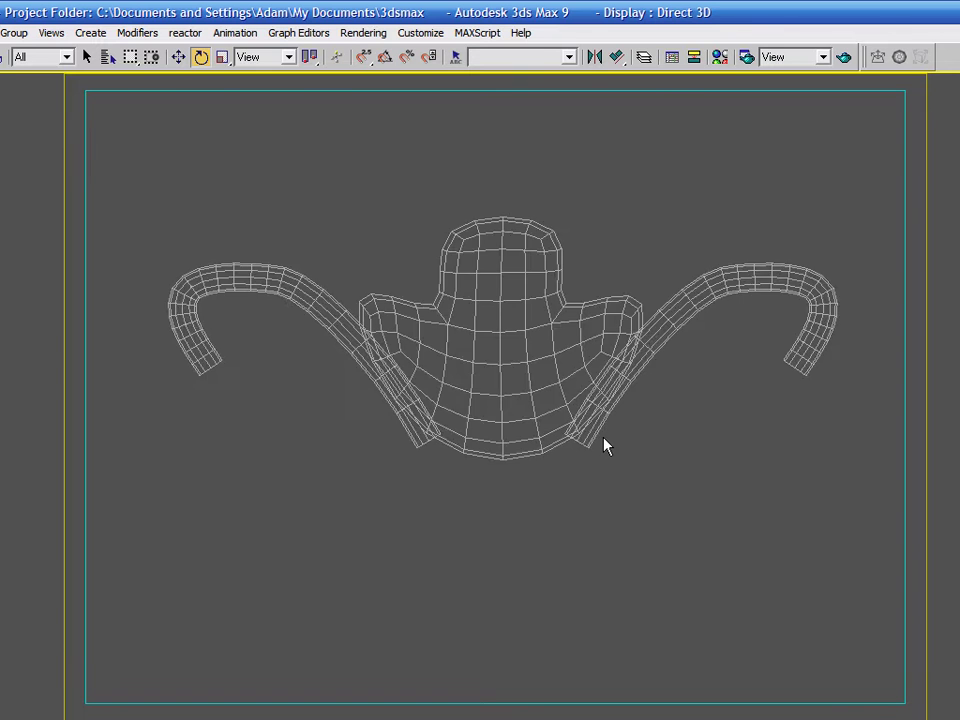
Recentre the model and try the camera view, dismissing the 'No cameras in scene' warning.
scroll(605, 450, down, 4)
mouse_move(606, 482)
middle_down()
mouse_move(545, 325)
mouse_move(544, 274)
mouse_move(621, 461)
middle_up()
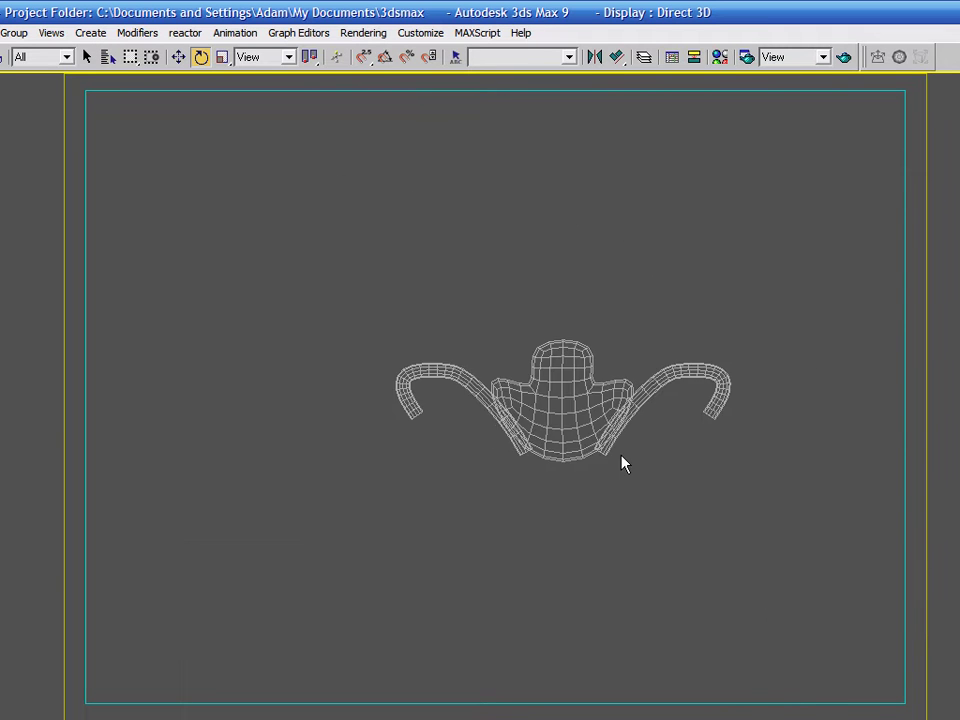
scroll(619, 410, up, 4)
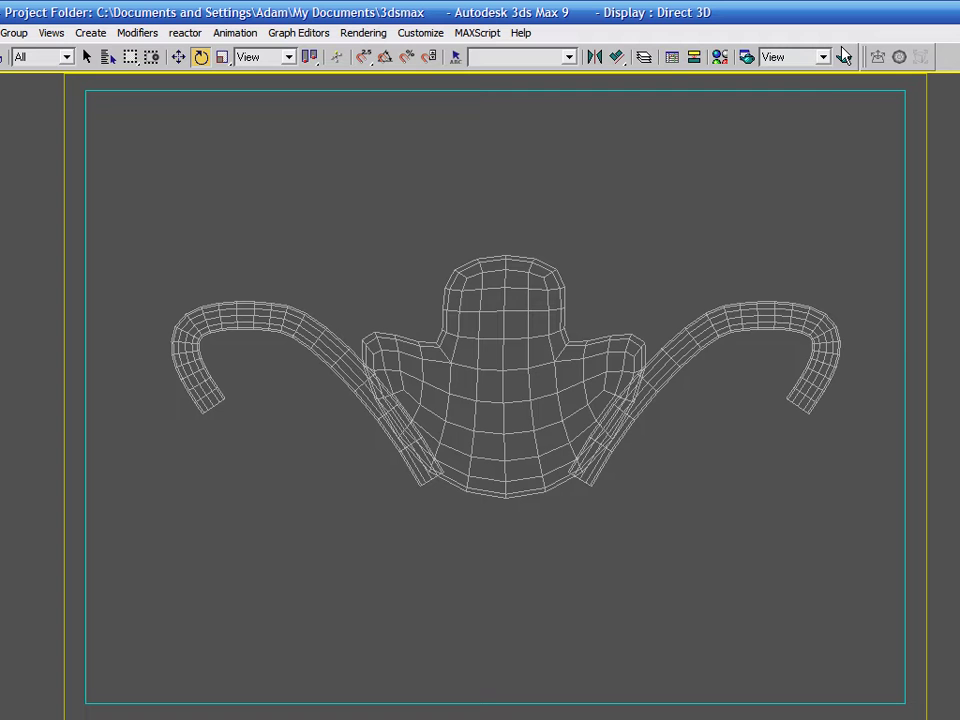
key(c)
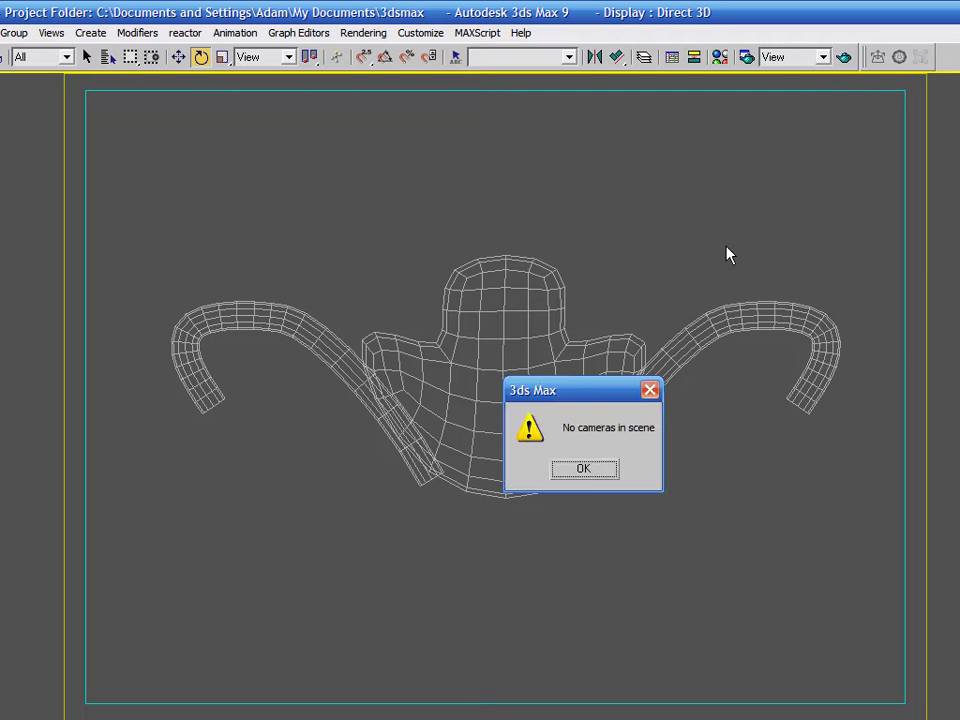
click(584, 469)
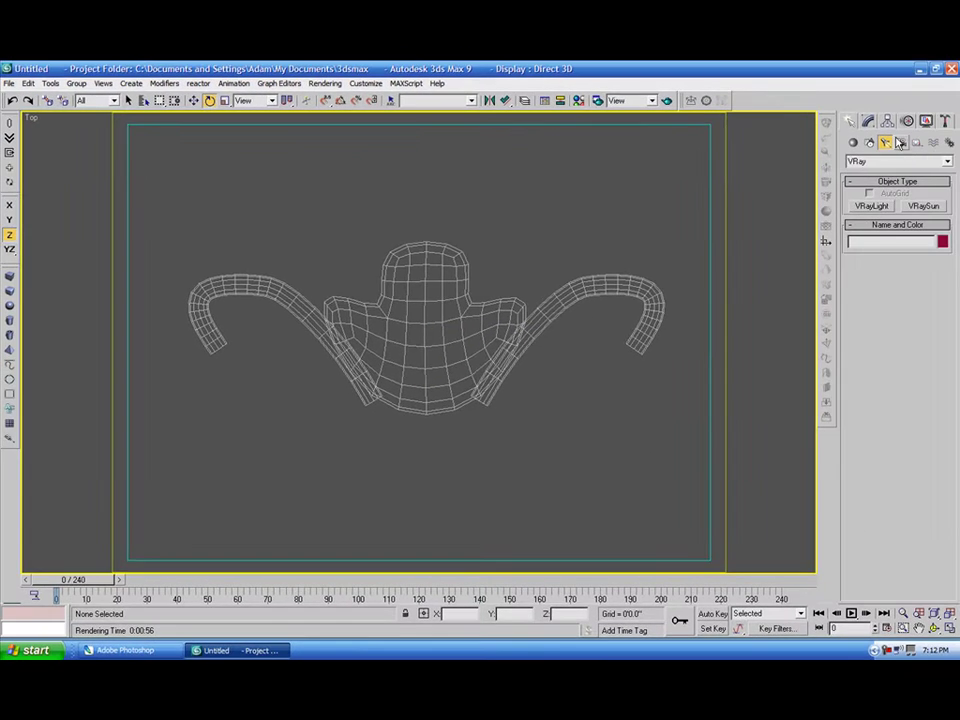
Create free camera Camera01 in Top view and raise it high above the model.
click(901, 143)
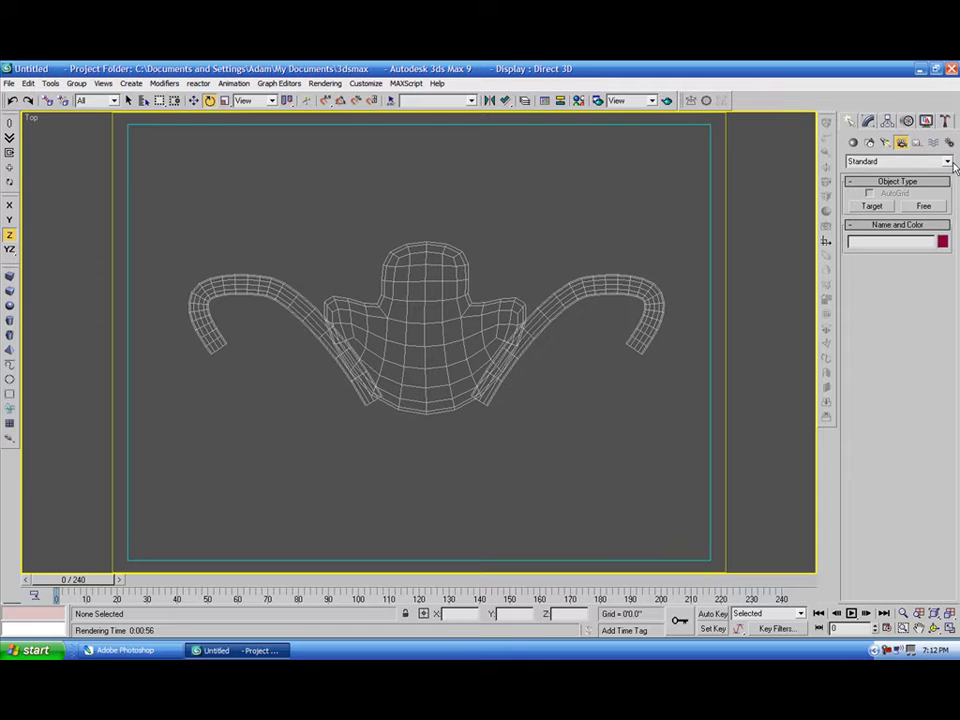
click(924, 207)
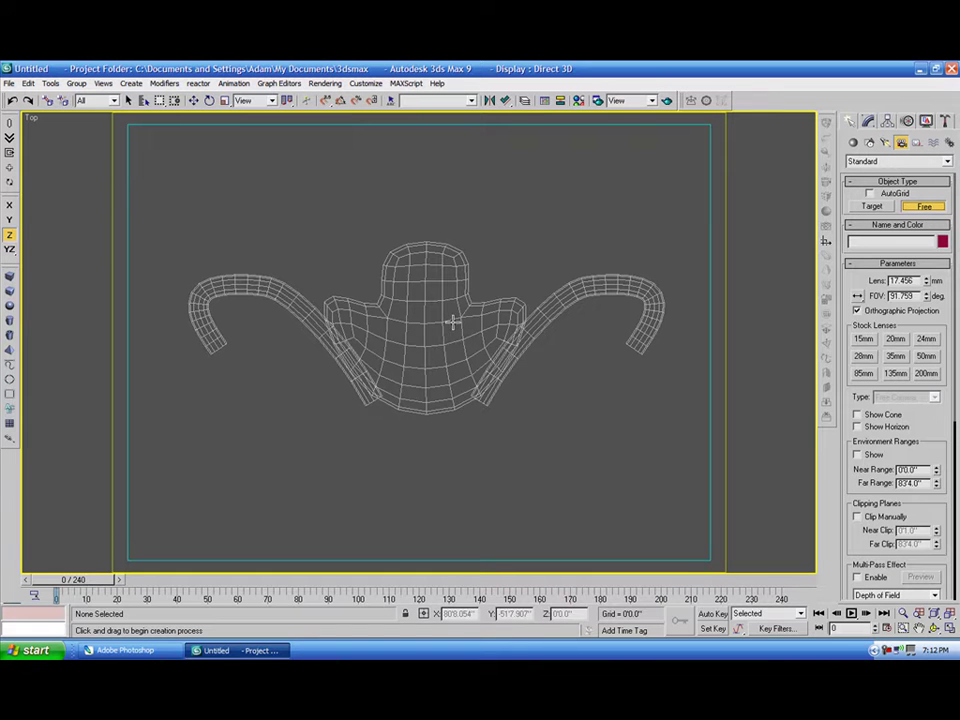
click(436, 330)
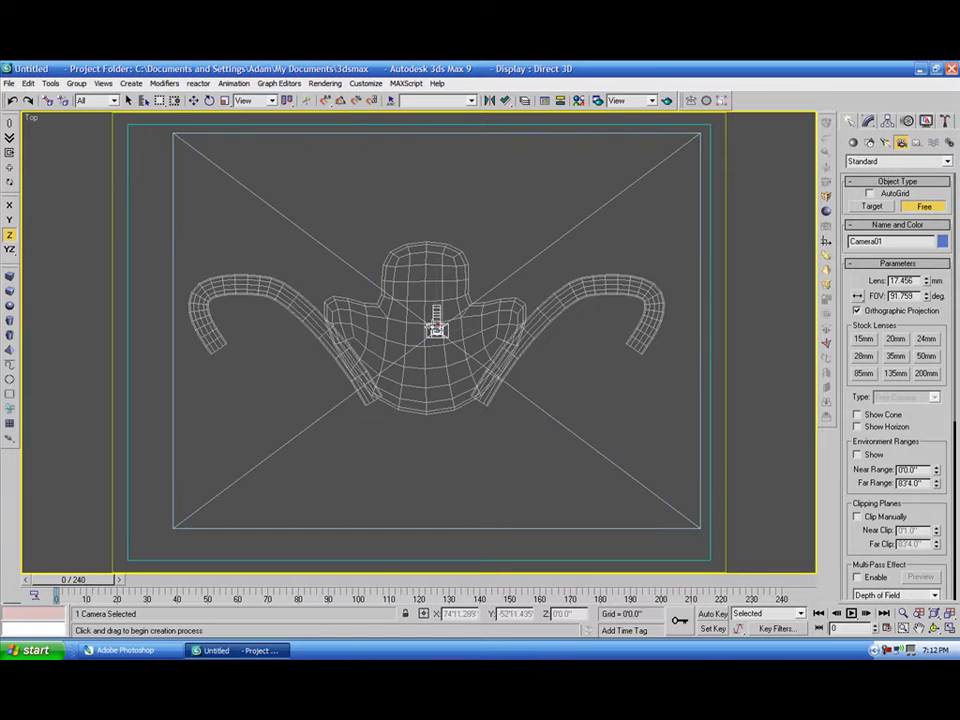
key(f)
scroll(488, 334, down, 5)
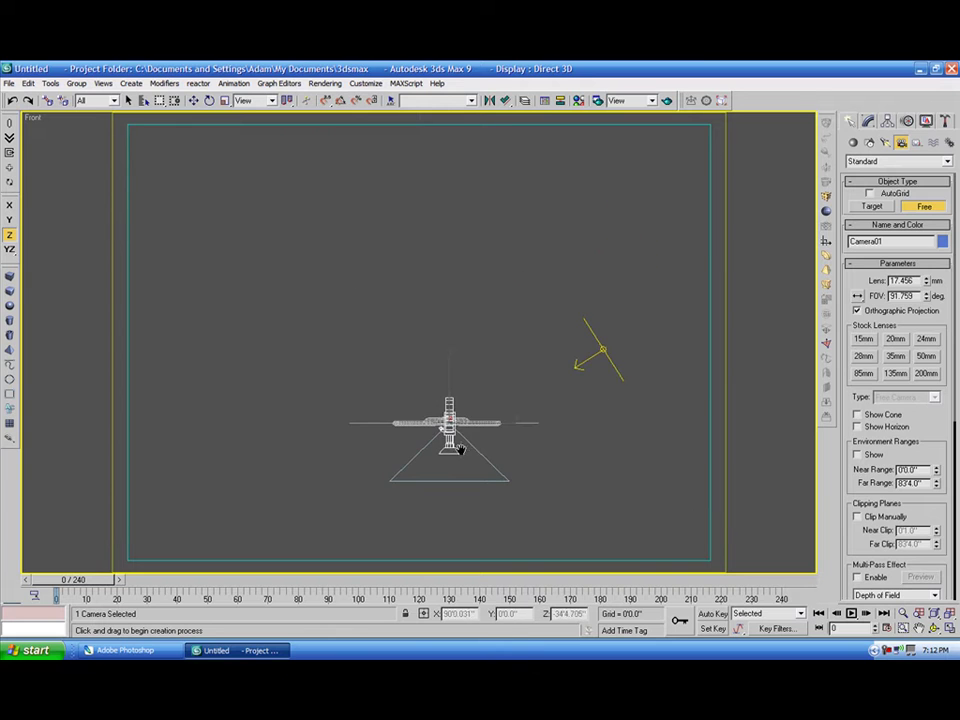
key(w)
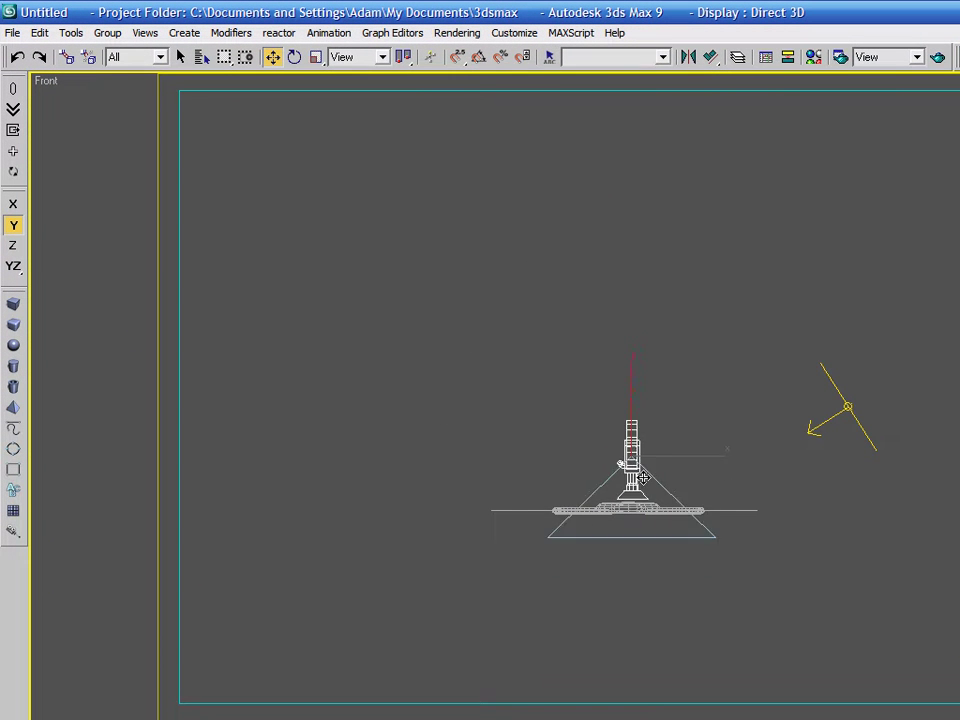
drag(643, 478, 649, 385)
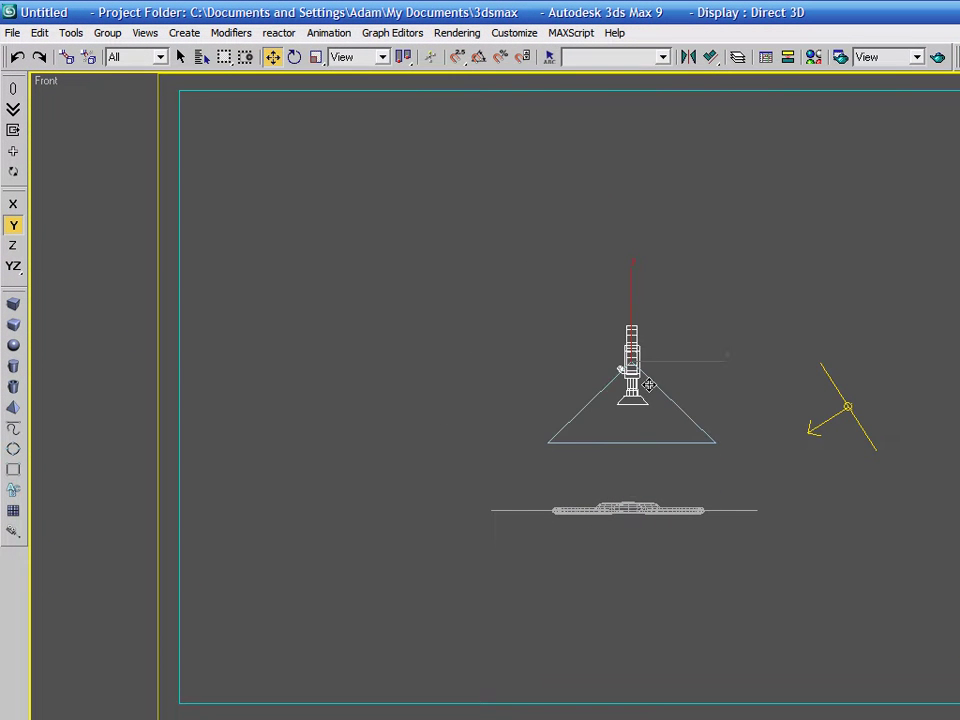
key(c)
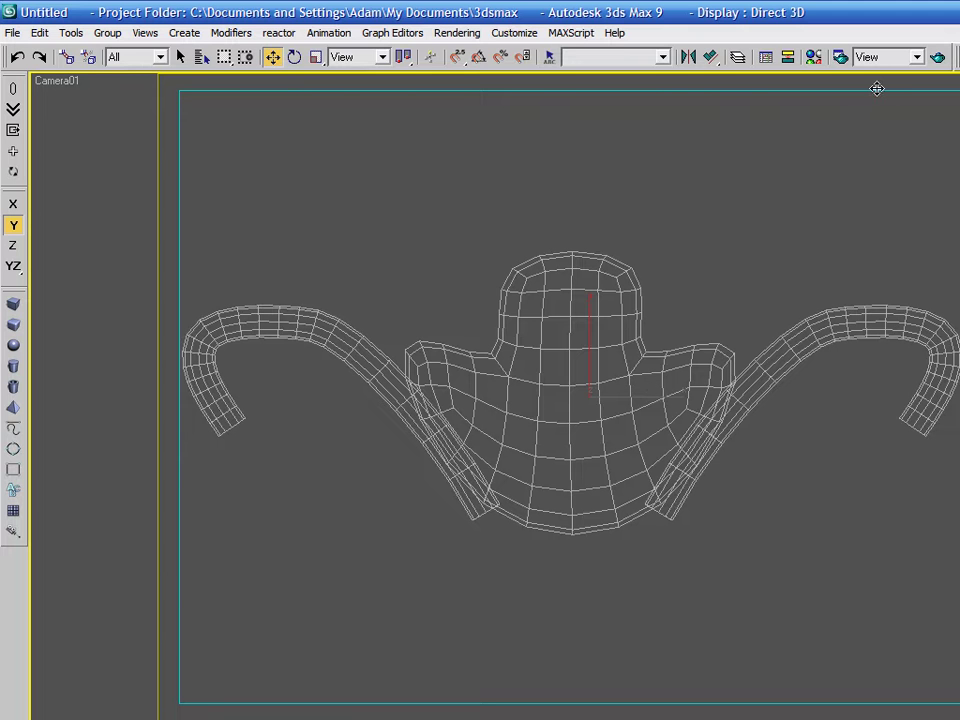
Glance at the render settings, then return to the Front view.
click(842, 60)
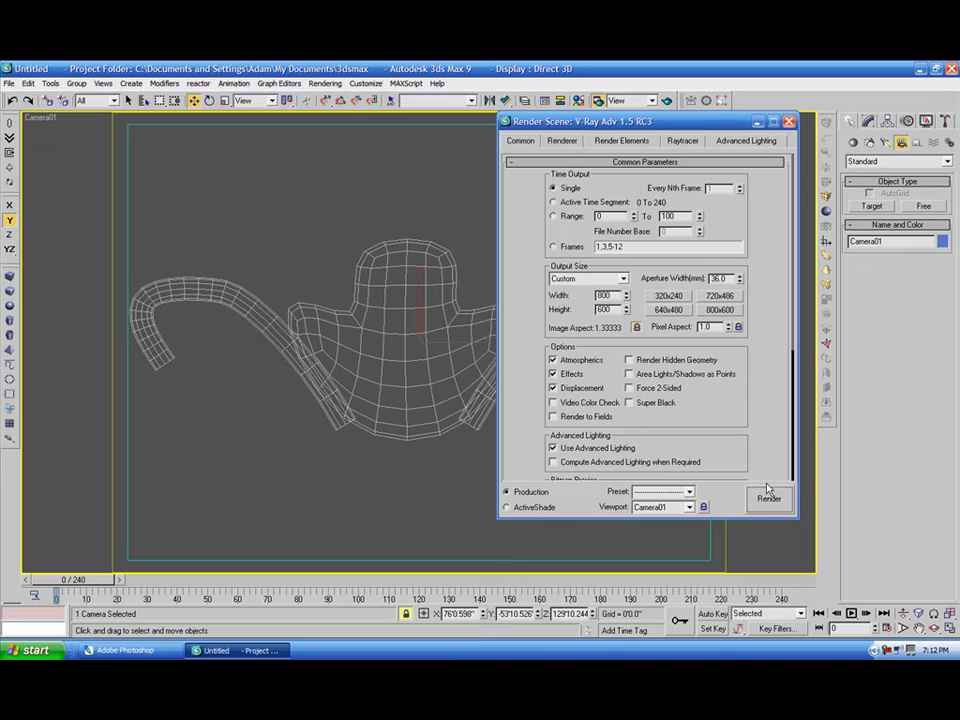
click(788, 122)
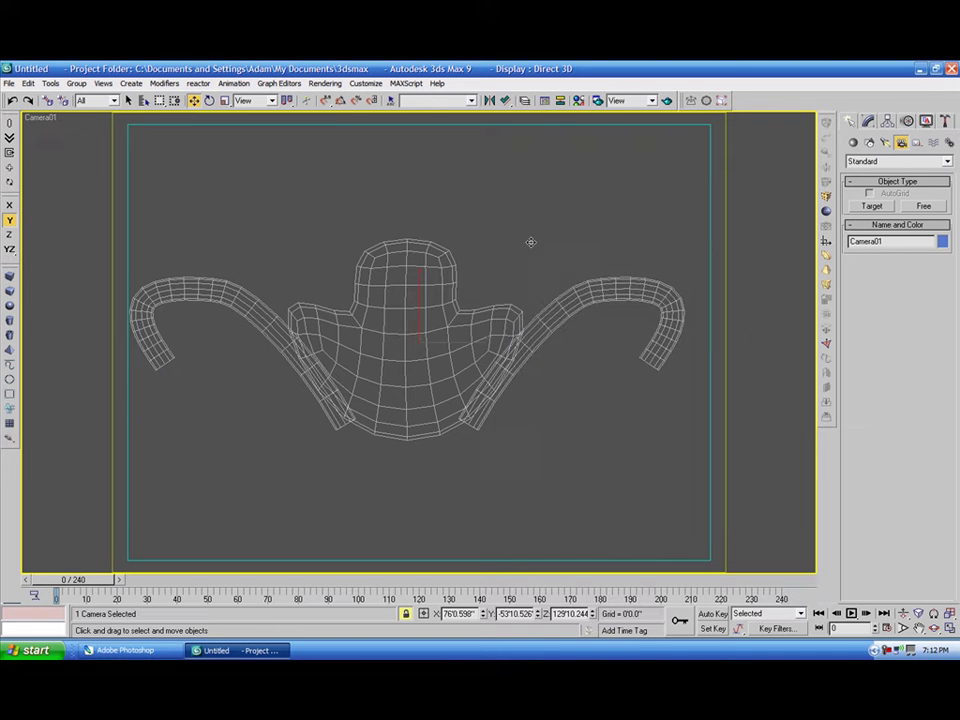
right_click(517, 252)
click(477, 279)
key(f)
scroll(490, 340, down, 3)
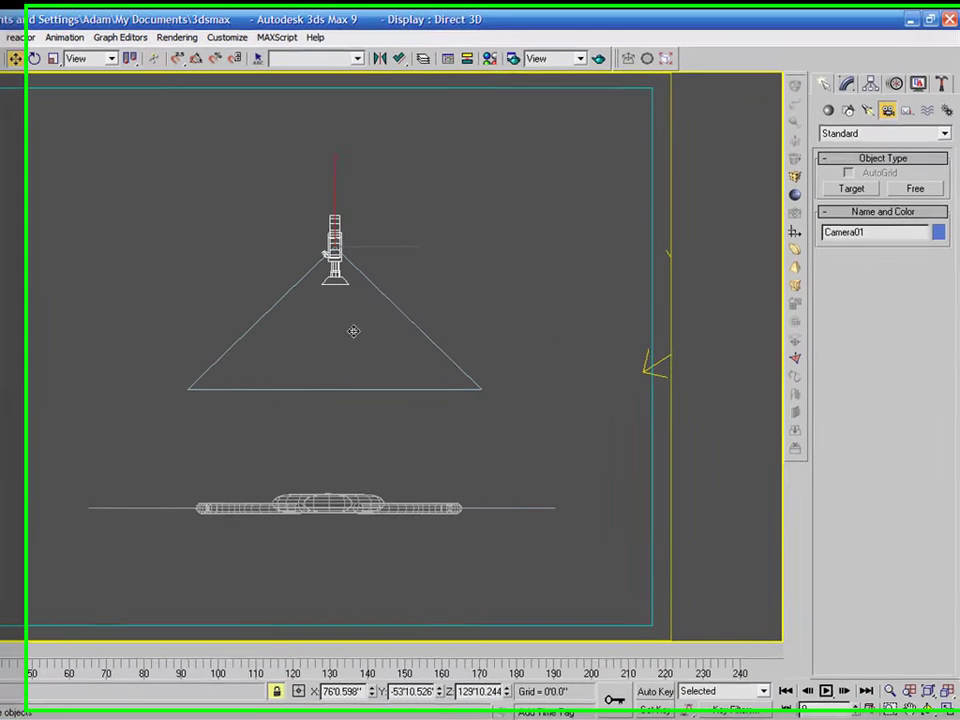
Draw a trial rectangle, undo it with Ctrl+Z, and open Render Scene with F10.
click(386, 462)
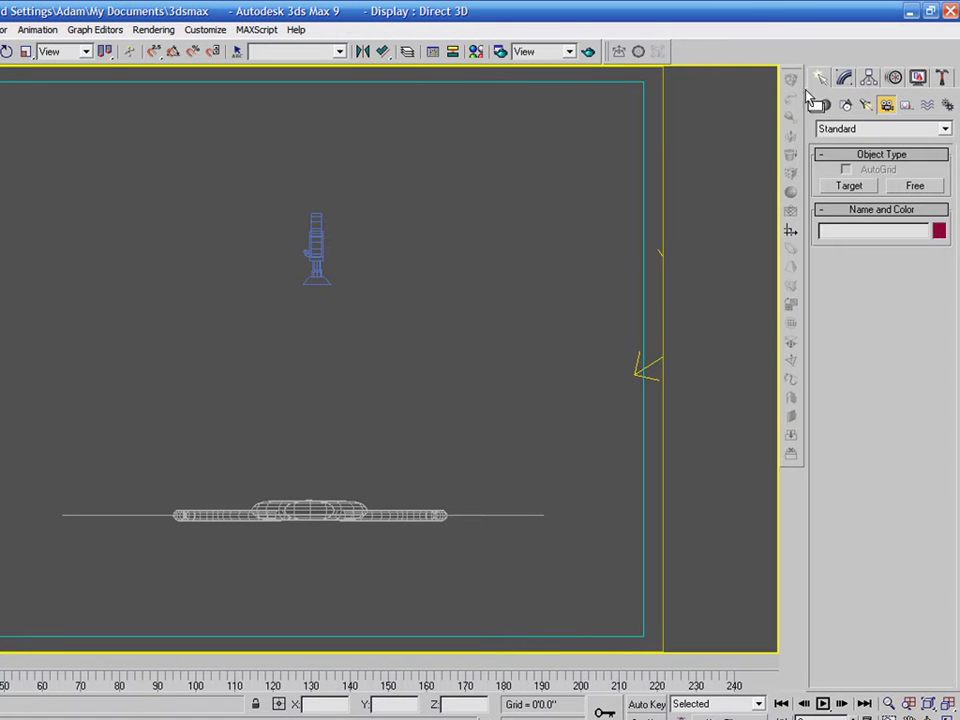
click(847, 104)
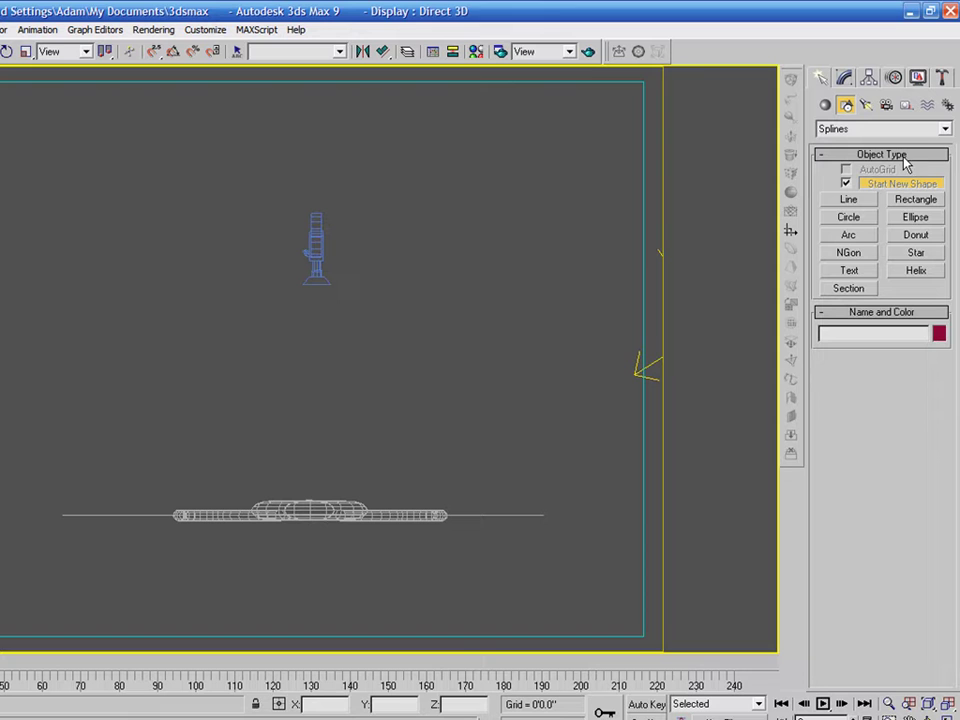
click(913, 200)
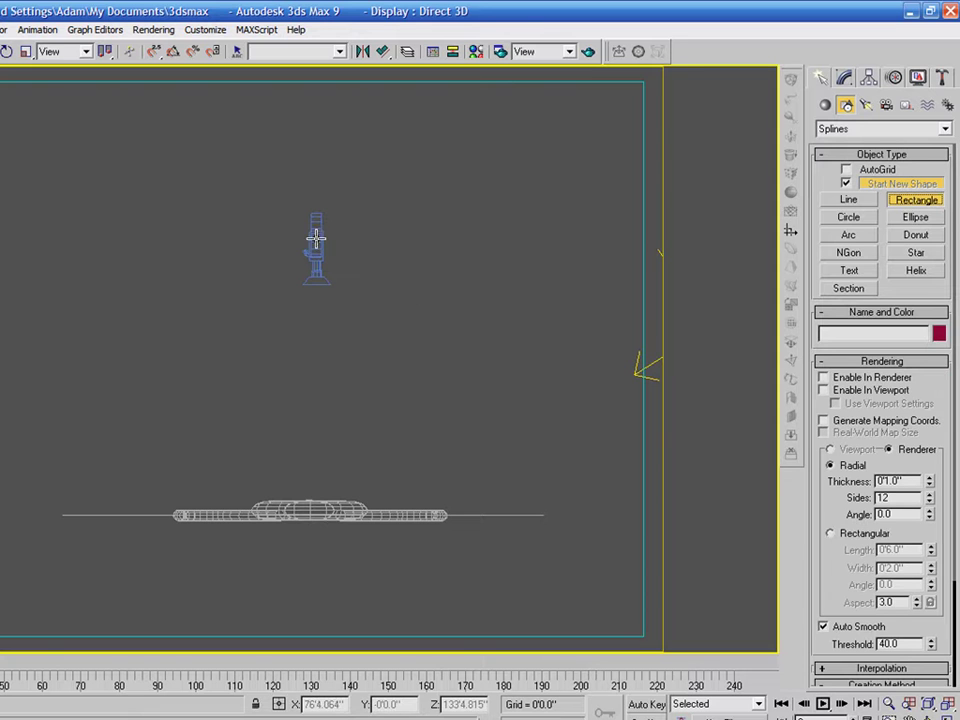
mouse_move(317, 243)
mouse_down()
mouse_move(281, 420)
mouse_move(300, 495)
mouse_up()
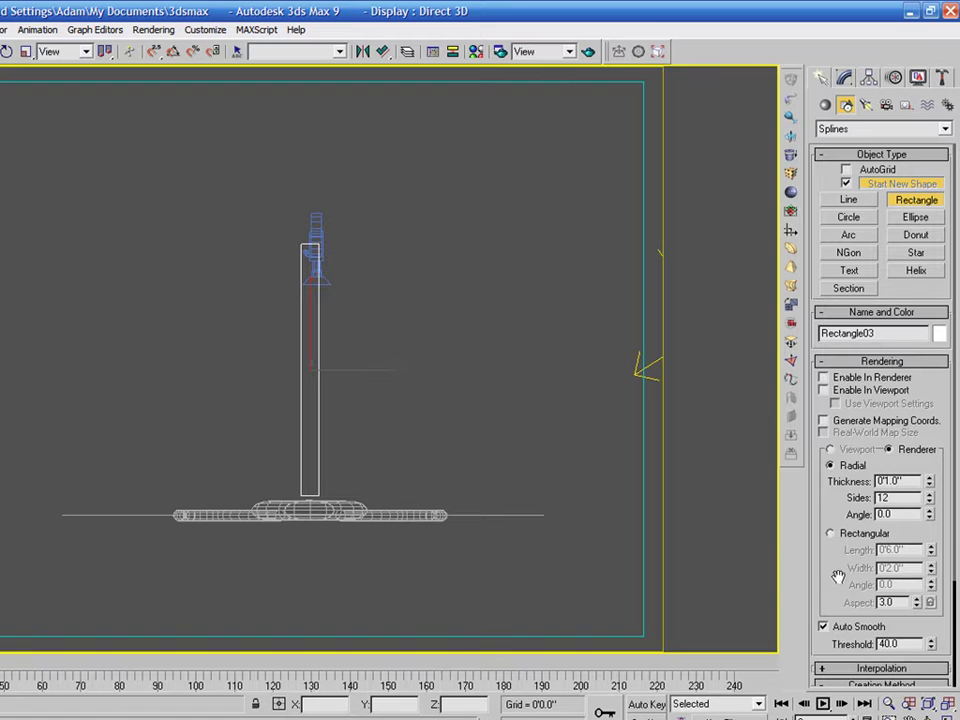
drag(836, 576, 840, 423)
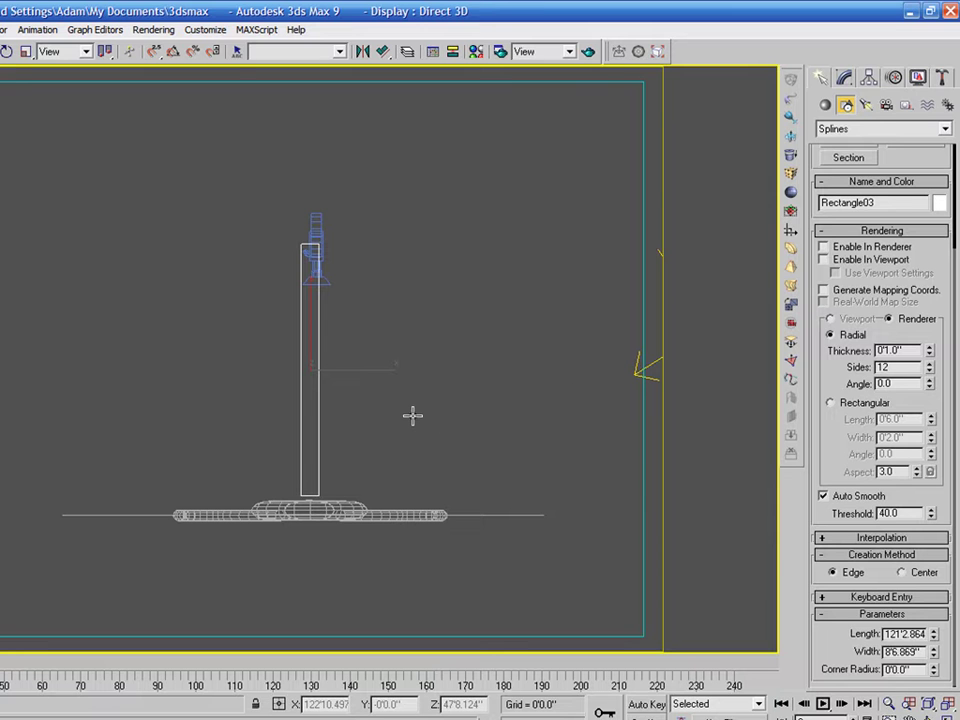
key(ctrl+z)
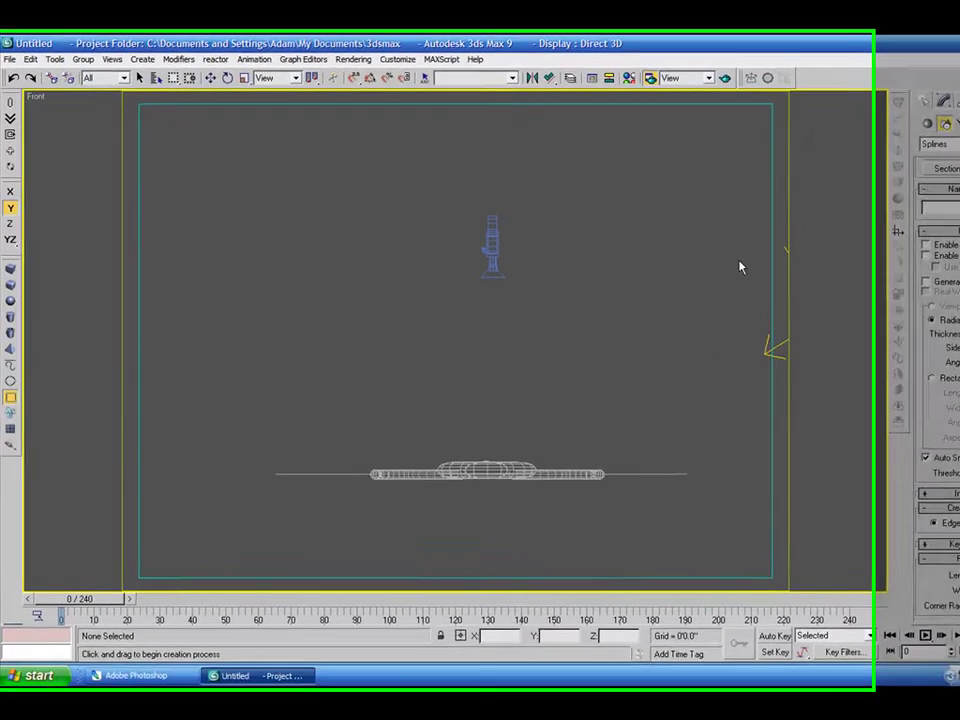
key(F10)
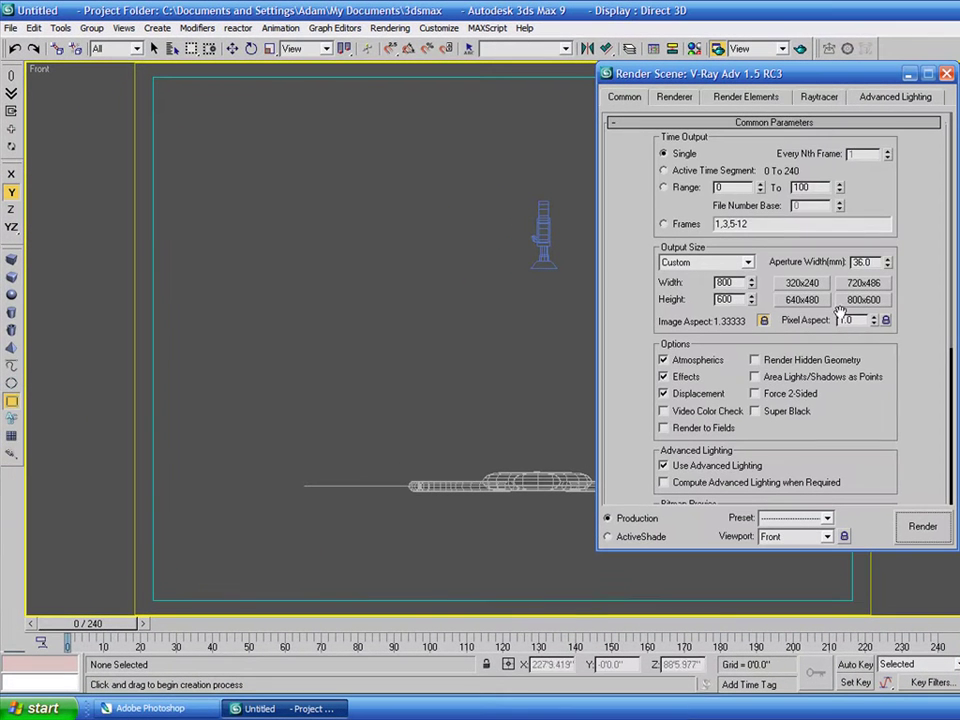
Add a VRayZDepth render element with zdepth min 1200 and max 140', then close Render Scene.
click(778, 98)
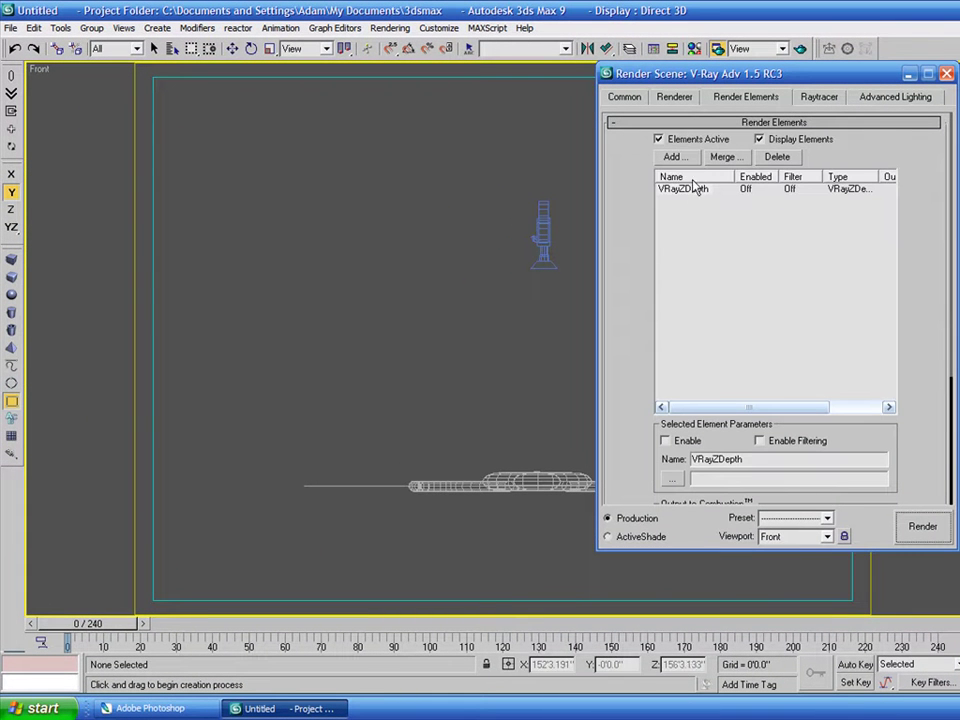
click(672, 157)
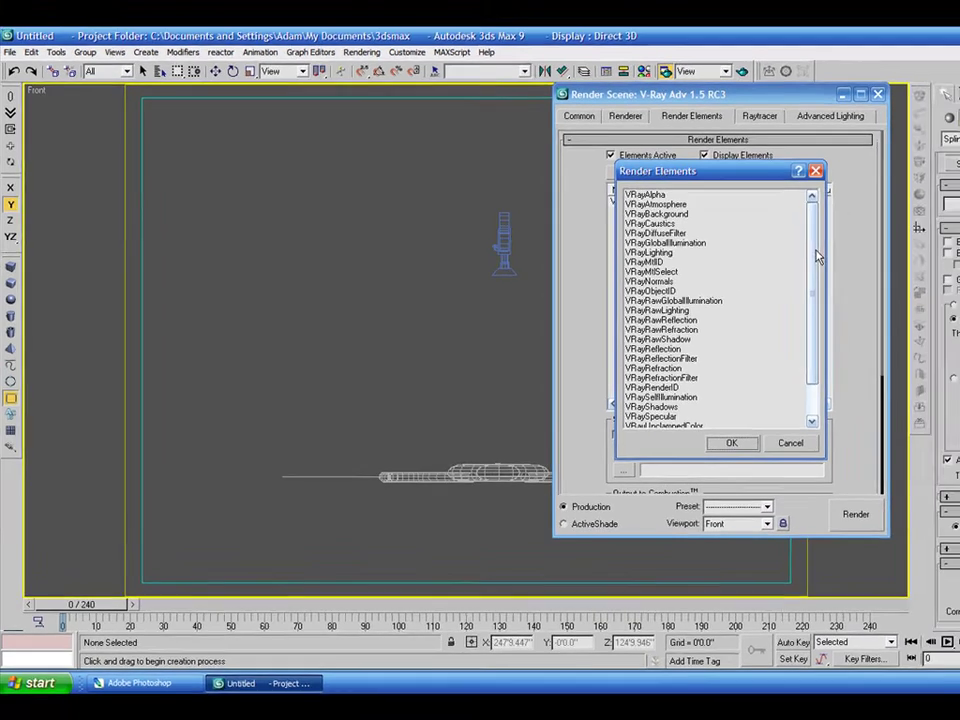
scroll(800, 330, down, 2)
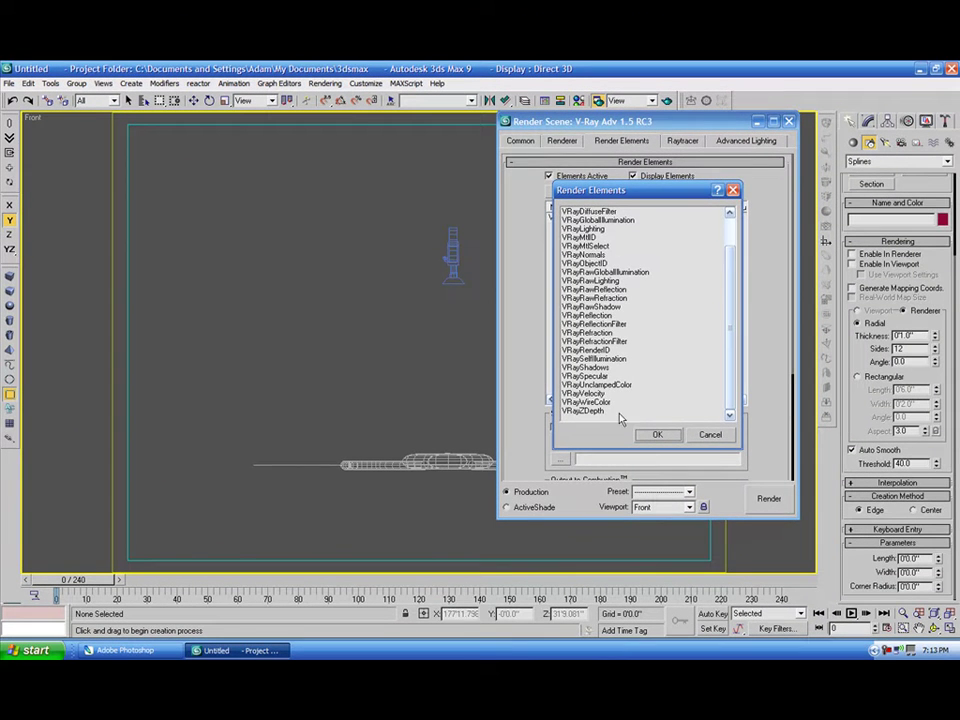
double_click(586, 410)
drag(759, 420, 744, 203)
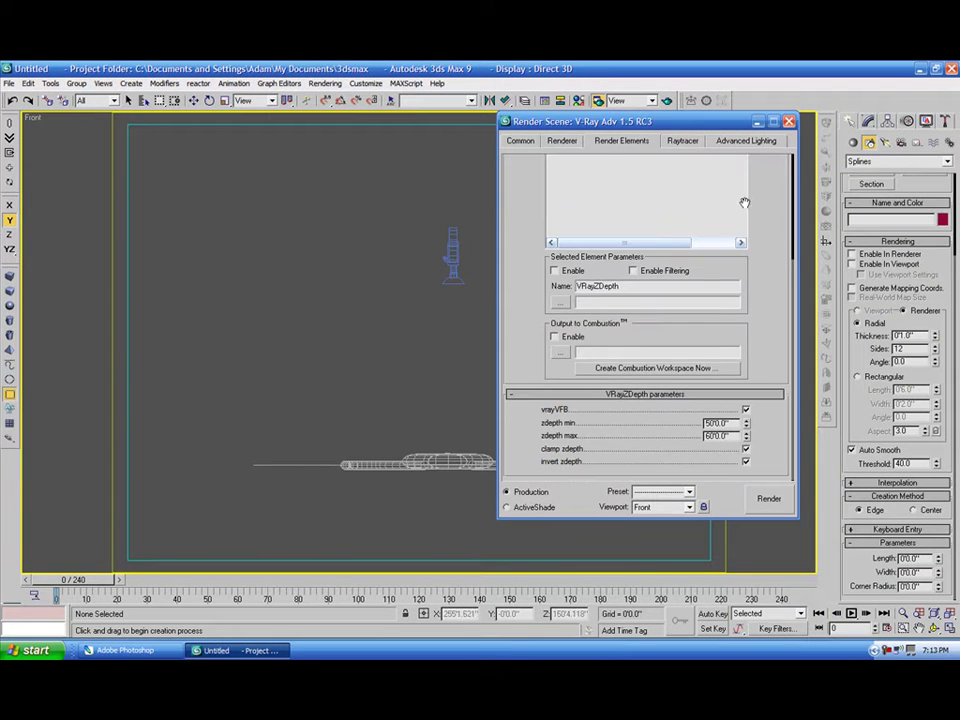
double_click(735, 423)
text(1200)
key(Tab)
text(1)
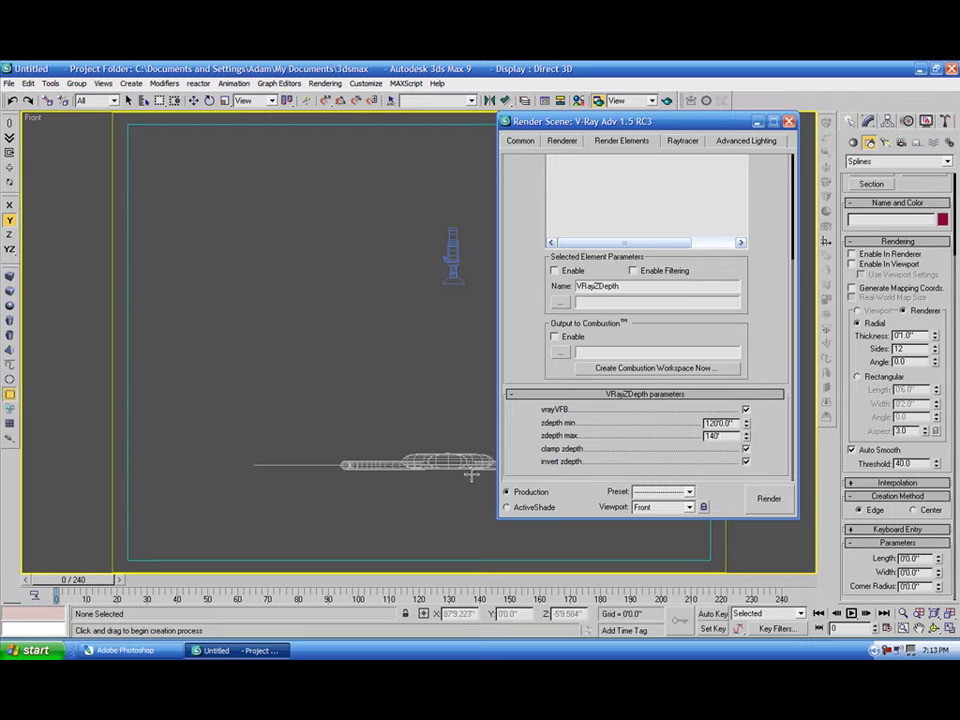
click(789, 121)
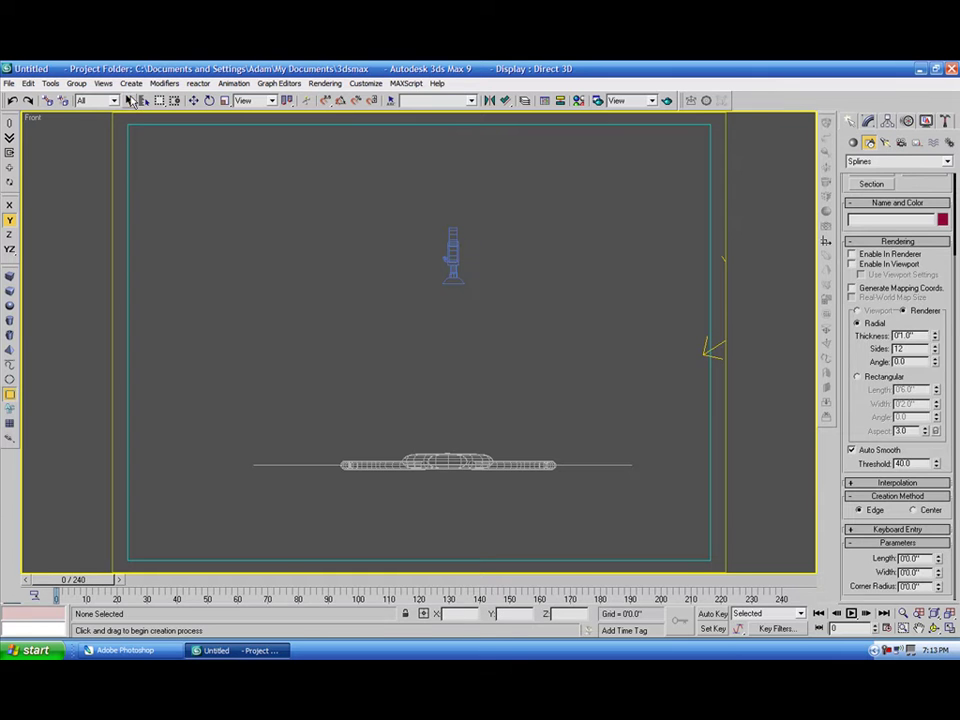
Set Camera01 to orthographic projection and view through it with smooth shading.
click(130, 101)
click(452, 257)
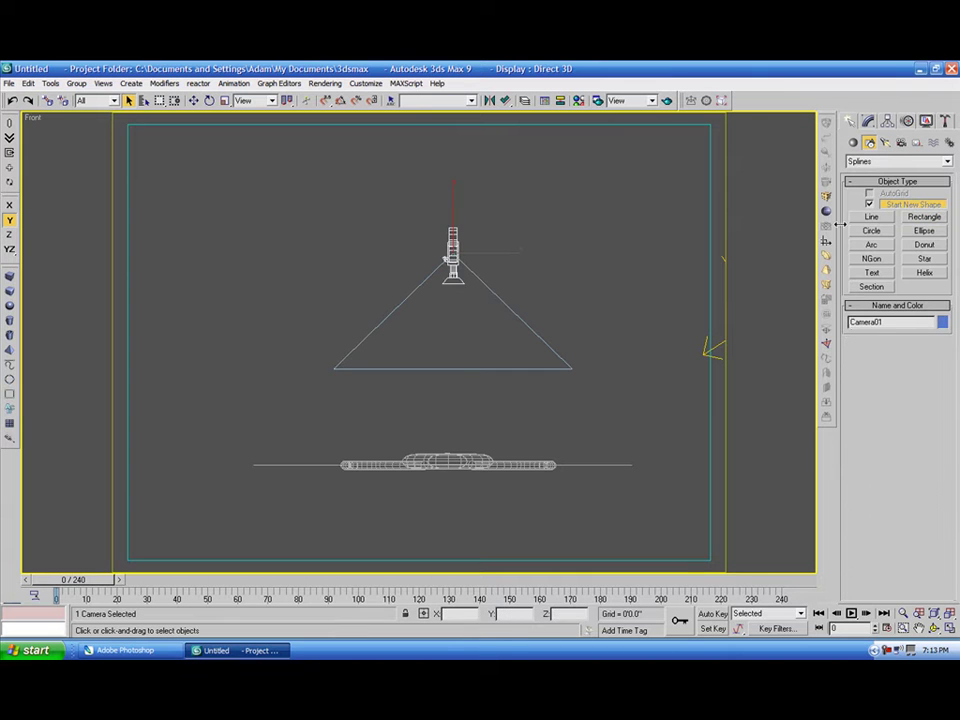
click(868, 120)
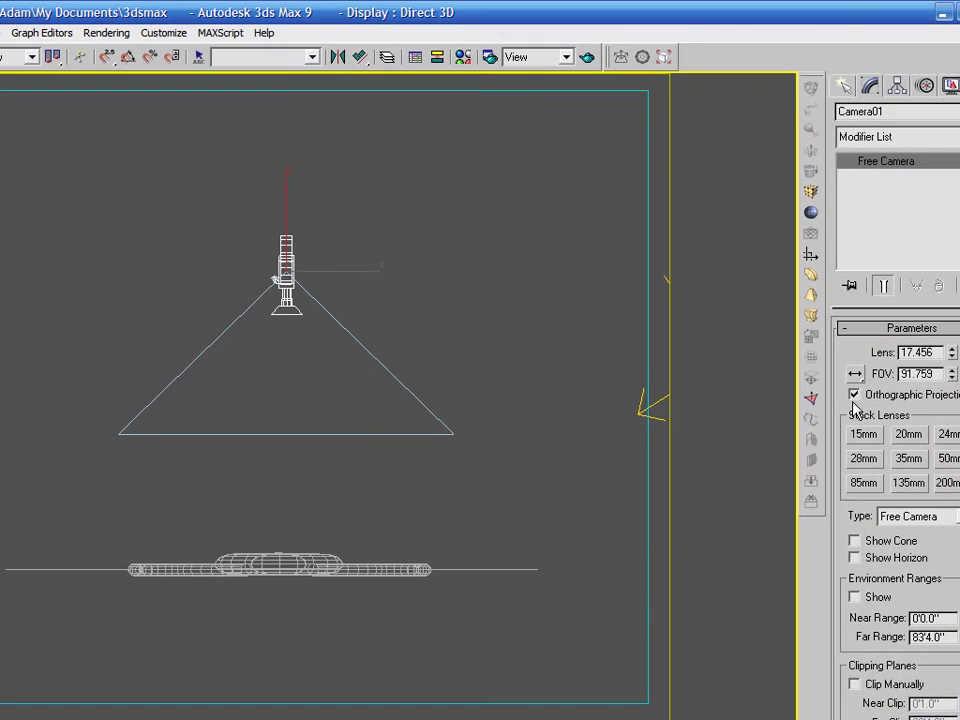
click(336, 216)
click(289, 264)
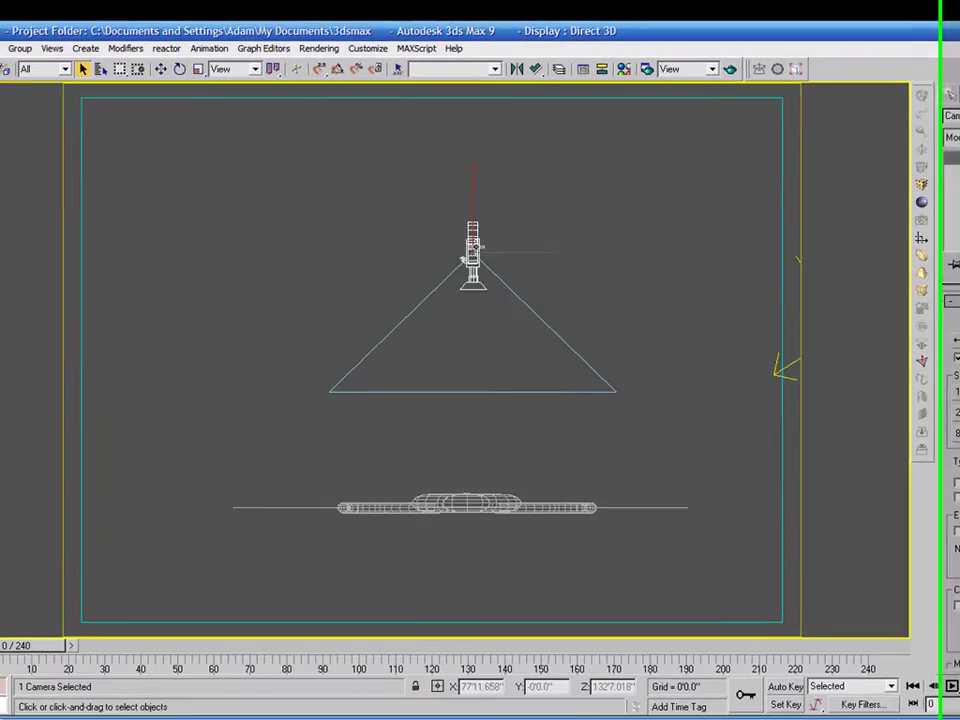
key(c)
key(F3)
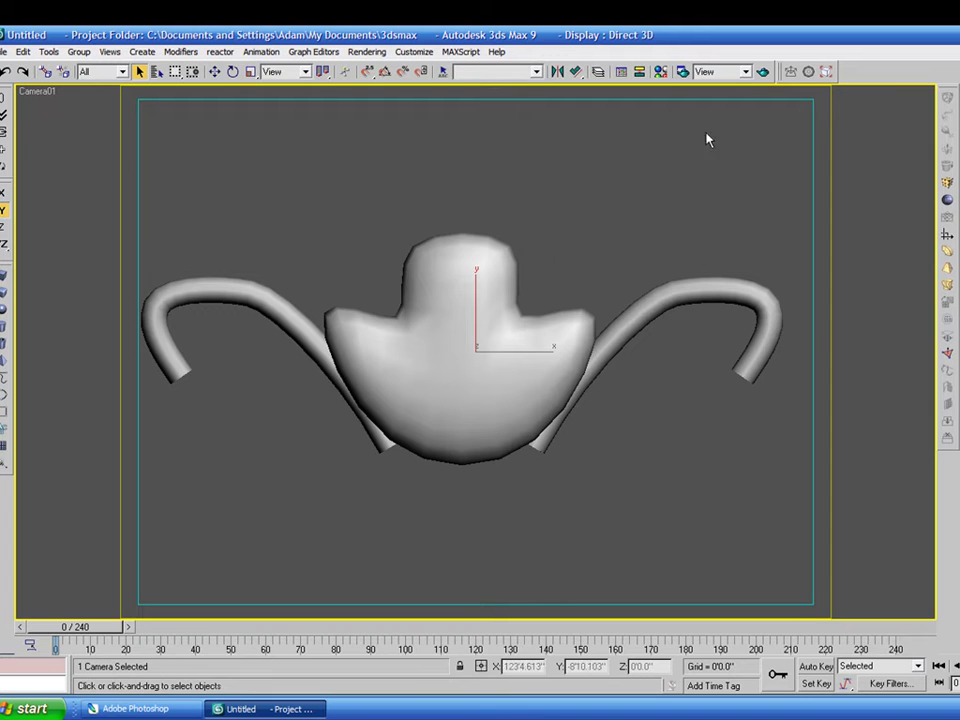
Quick-render the Camera01 view and display its VRayZDepth channel, zooming to inspect it.
click(763, 73)
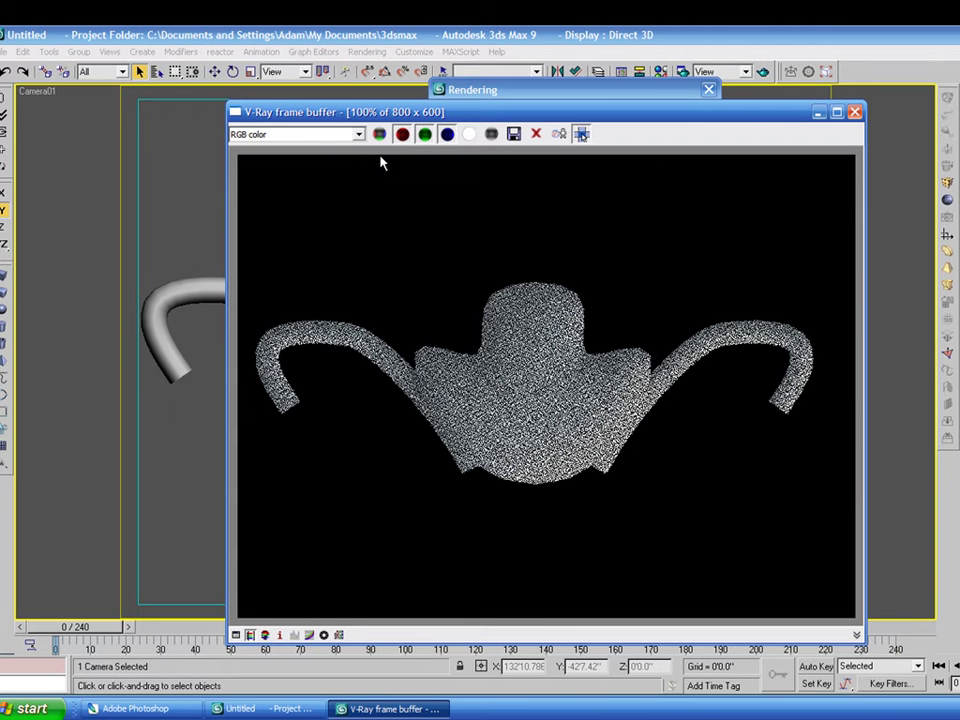
click(359, 134)
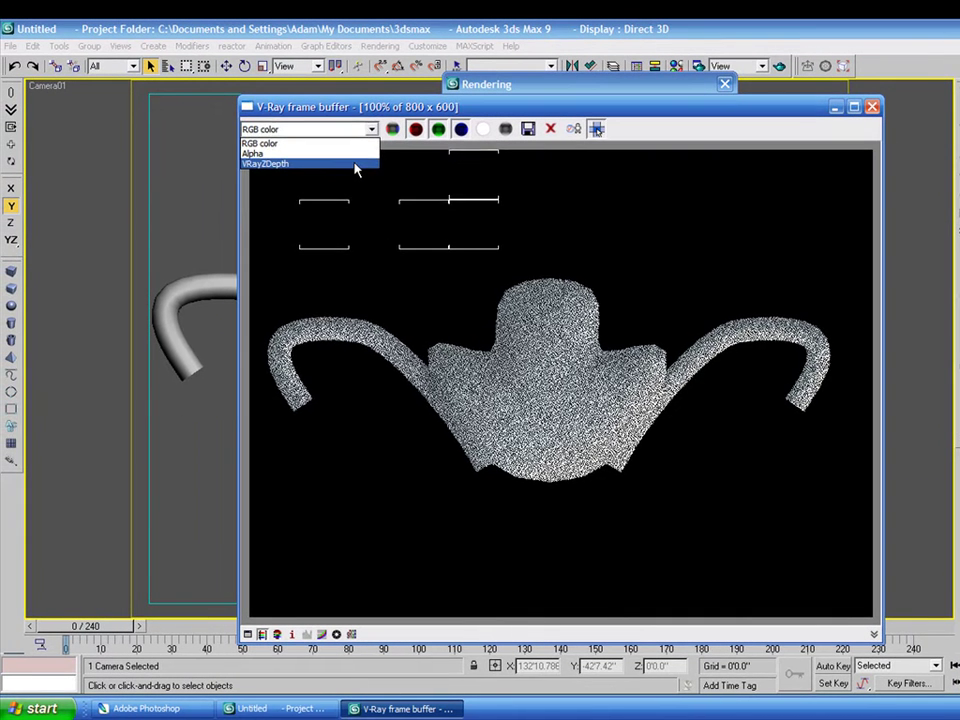
click(348, 168)
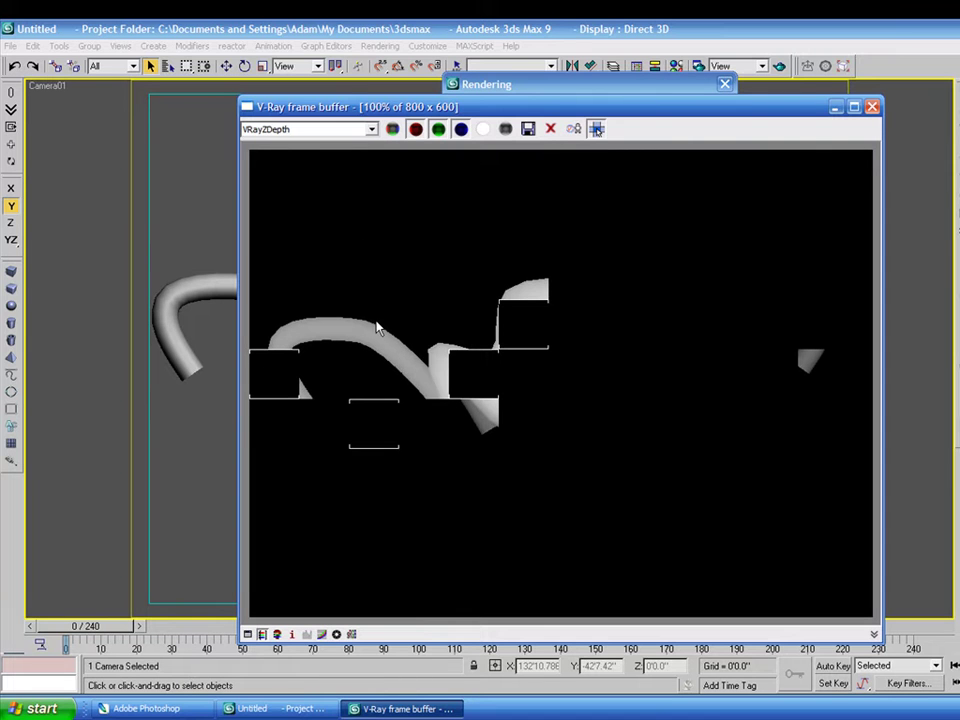
scroll(380, 328, up, 1)
scroll(389, 331, down, 1)
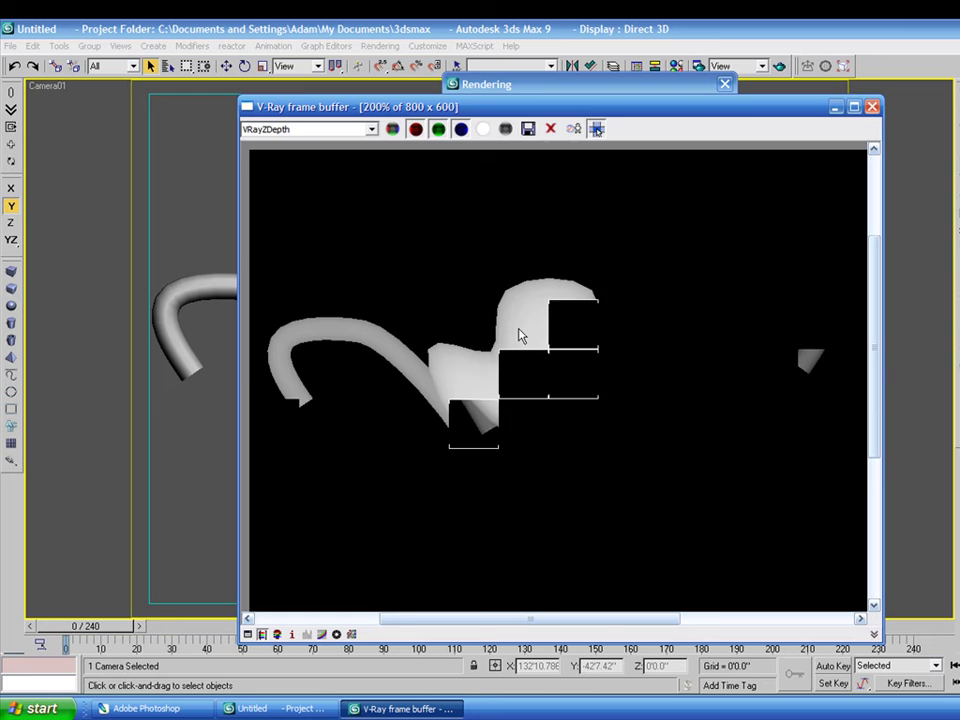
scroll(521, 334, up, 1)
middle_drag(570, 330, 486, 268)
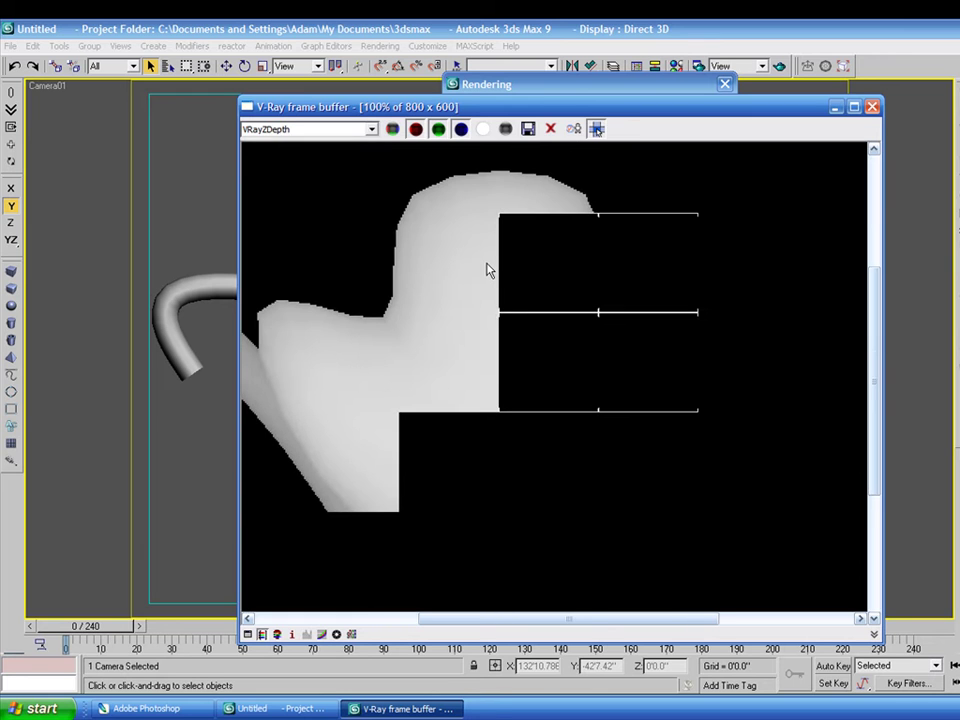
scroll(487, 269, down, 1)
scroll(570, 417, up, 1)
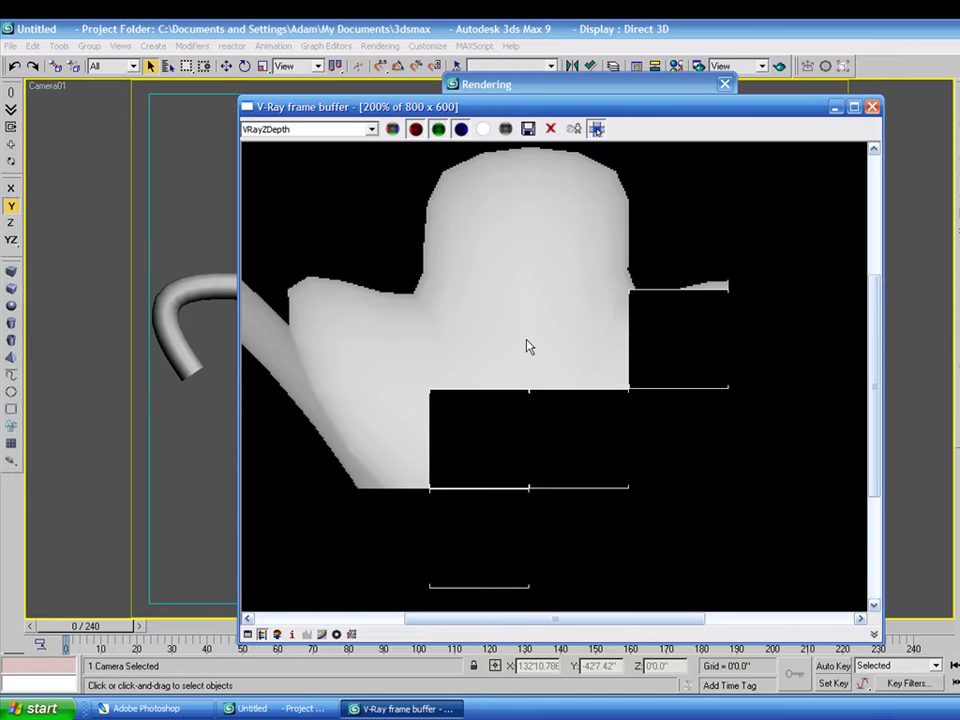
scroll(530, 346, down, 2)
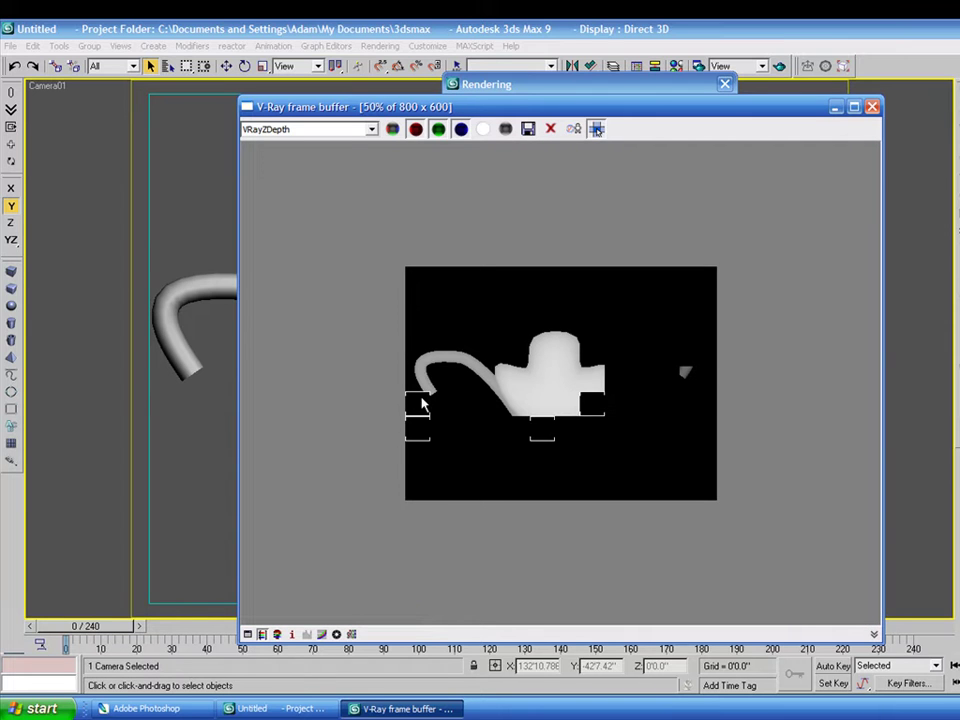
scroll(452, 366, up, 1)
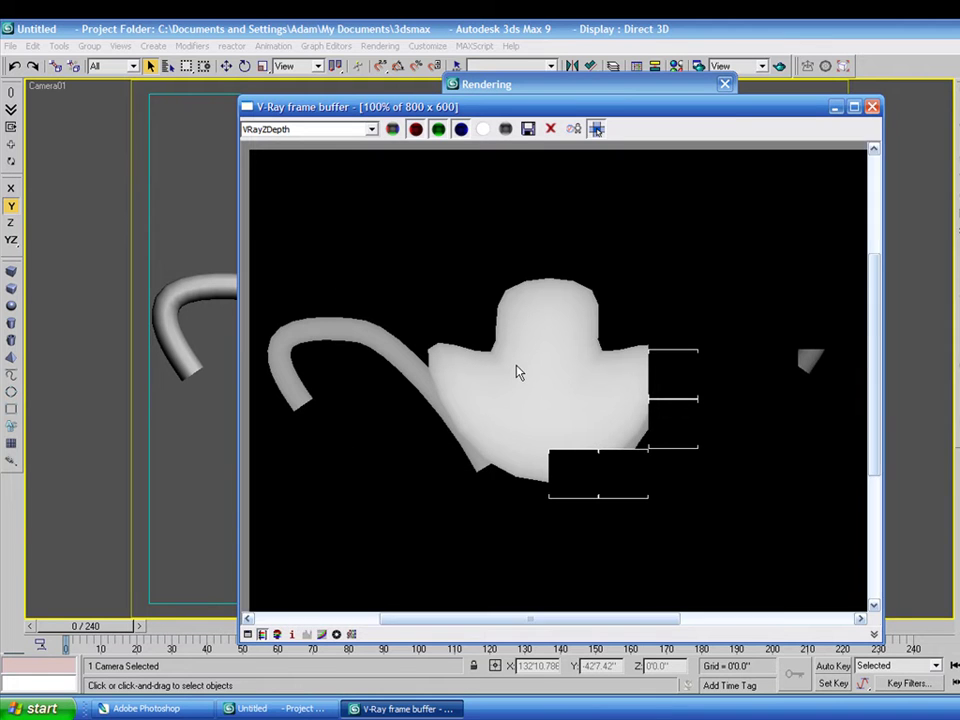
scroll(516, 374, up, 1)
scroll(516, 373, down, 1)
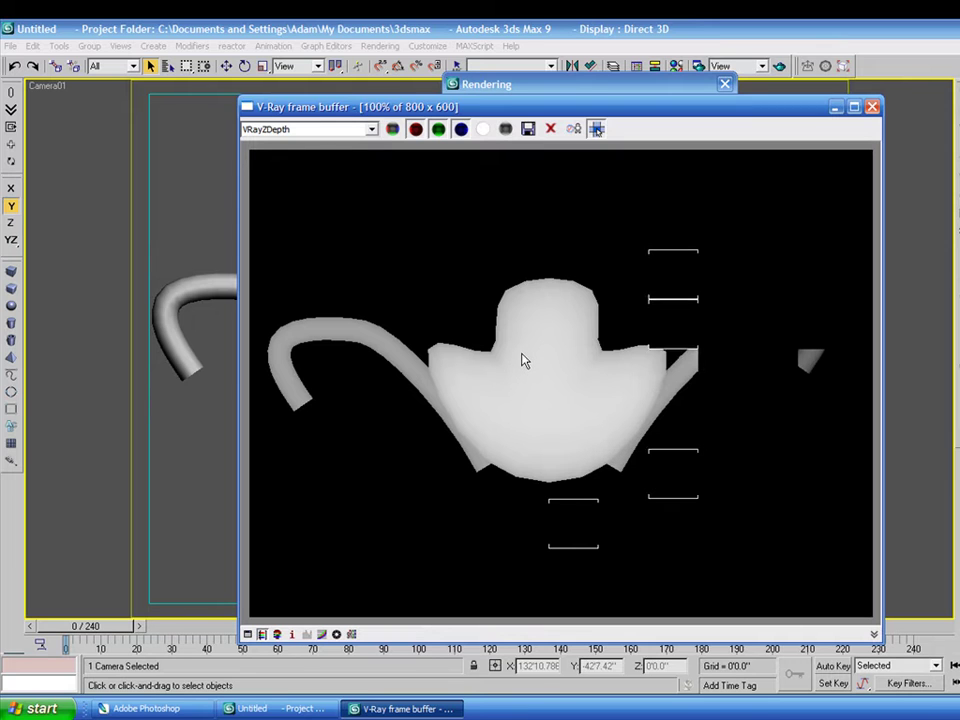
Stop the ongoing render and keep the VRayZDepth channel displayed.
click(681, 95)
click(701, 108)
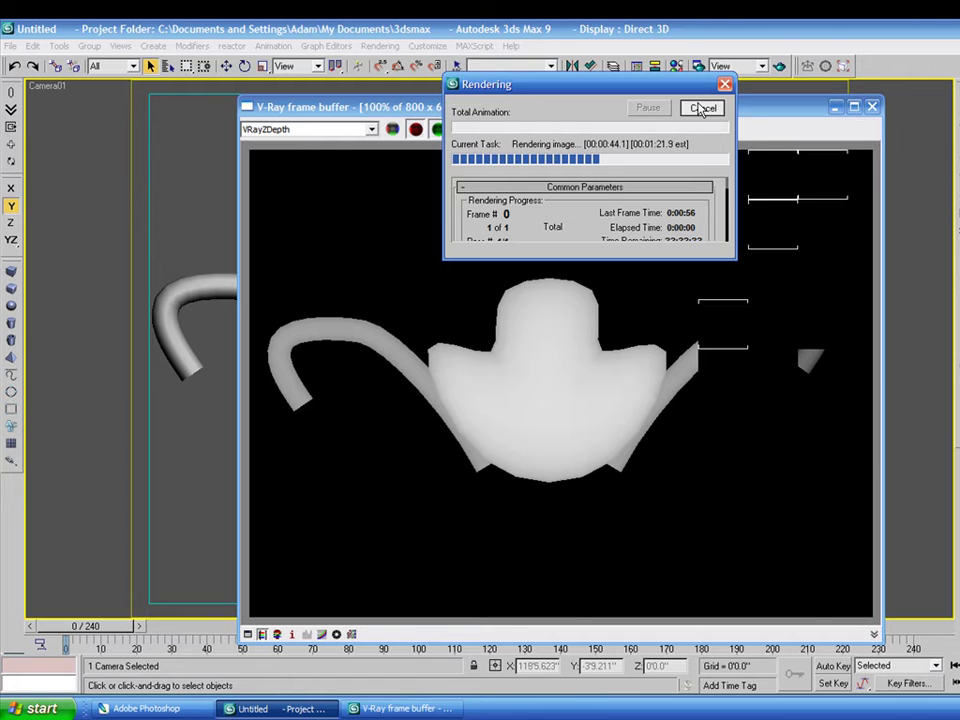
click(372, 130)
click(372, 130)
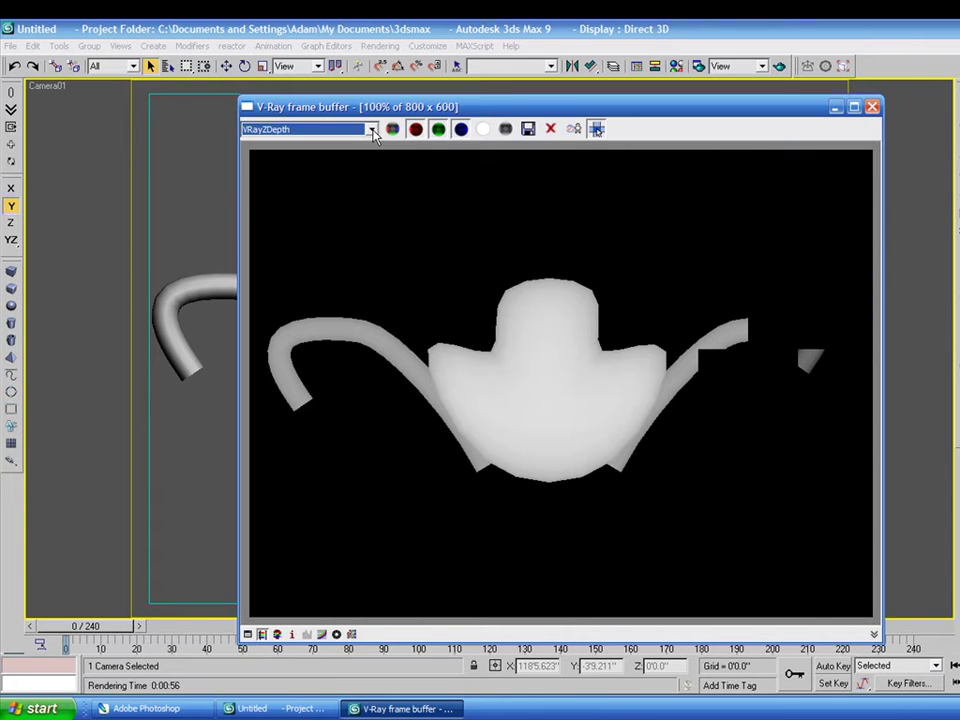
Start saving the depth image and choose the TIF file format.
click(527, 131)
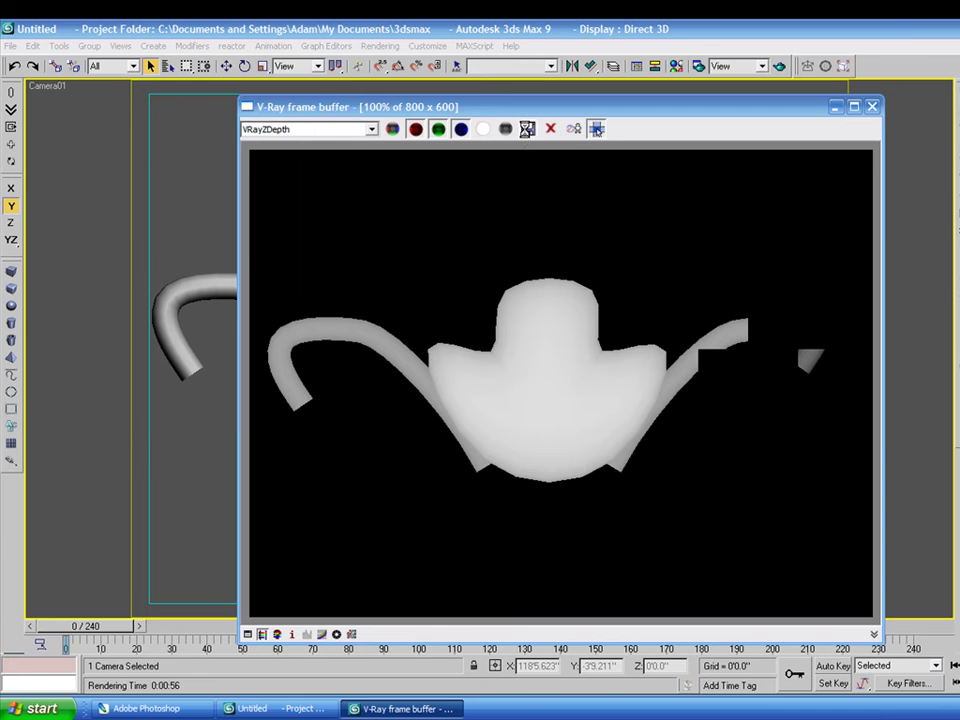
click(299, 309)
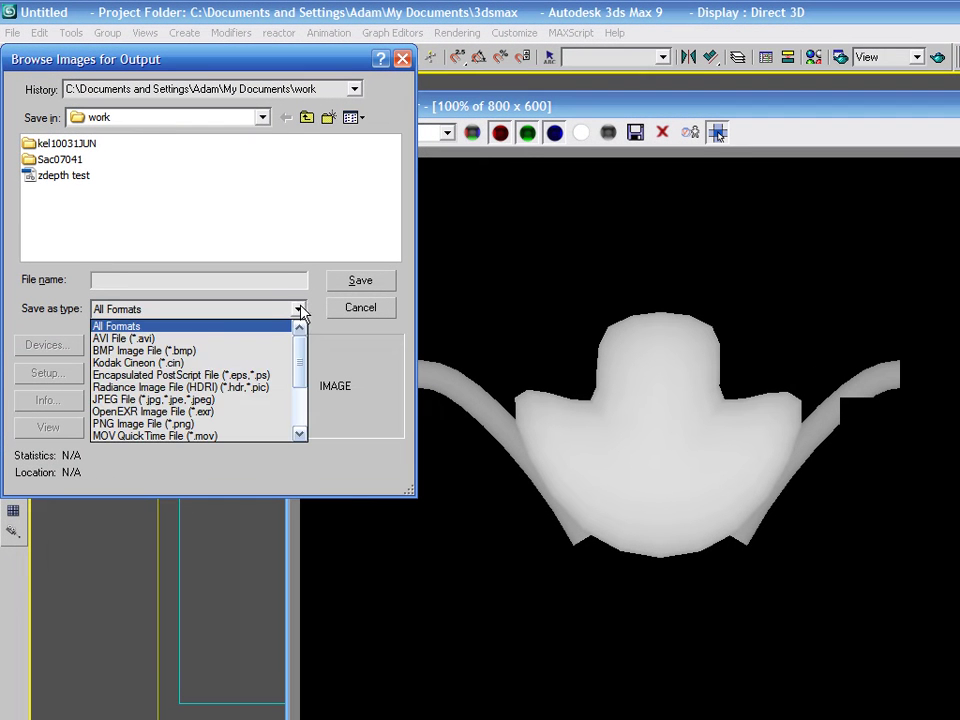
click(313, 368)
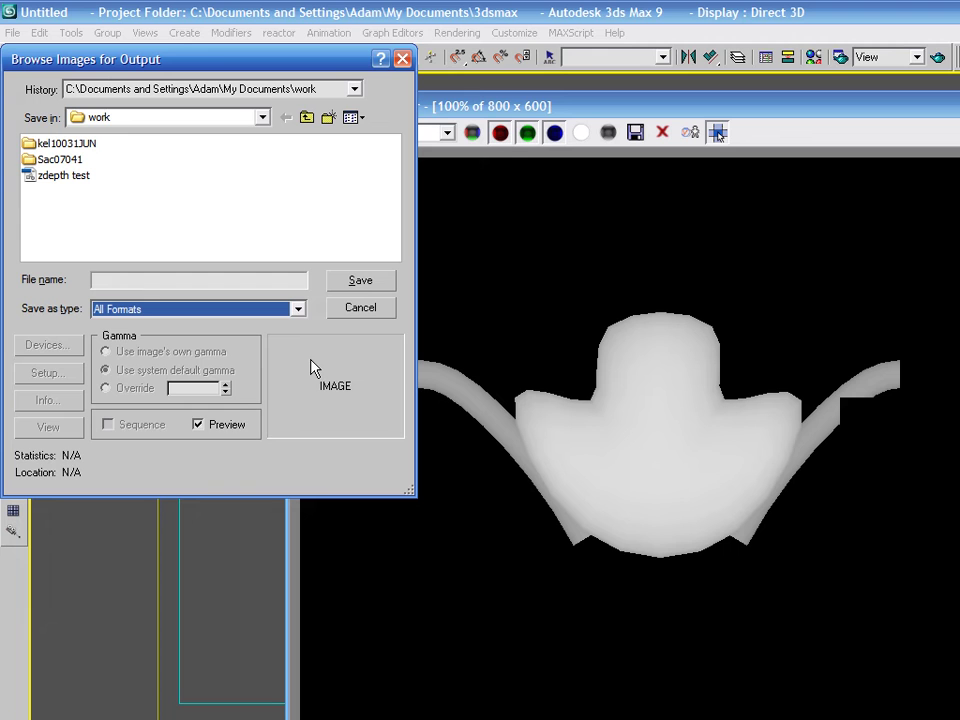
click(298, 309)
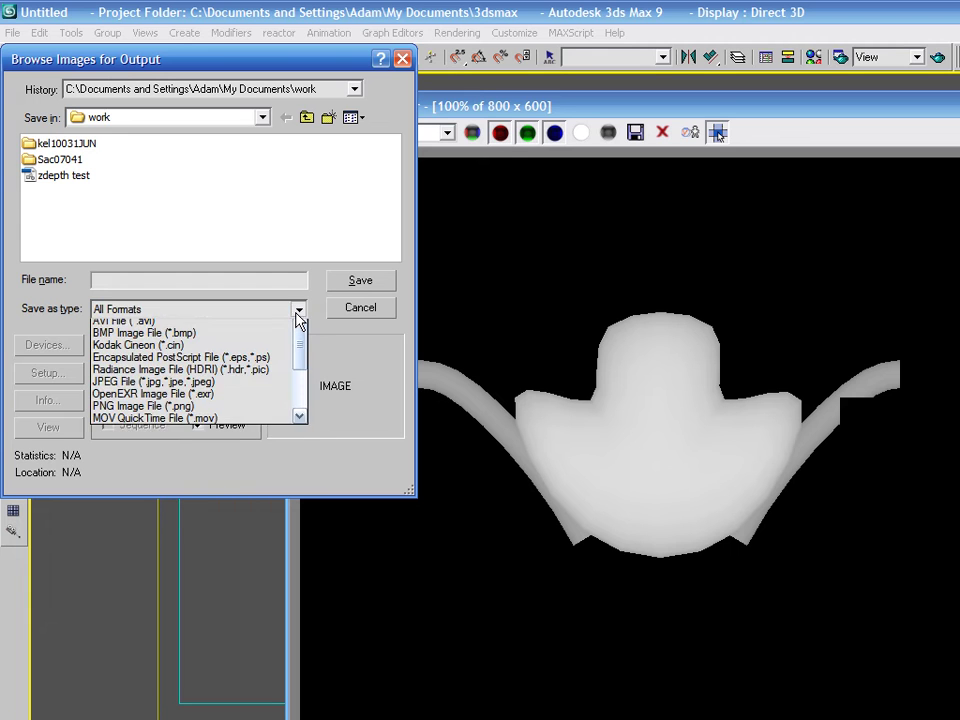
drag(304, 362, 300, 420)
click(110, 396)
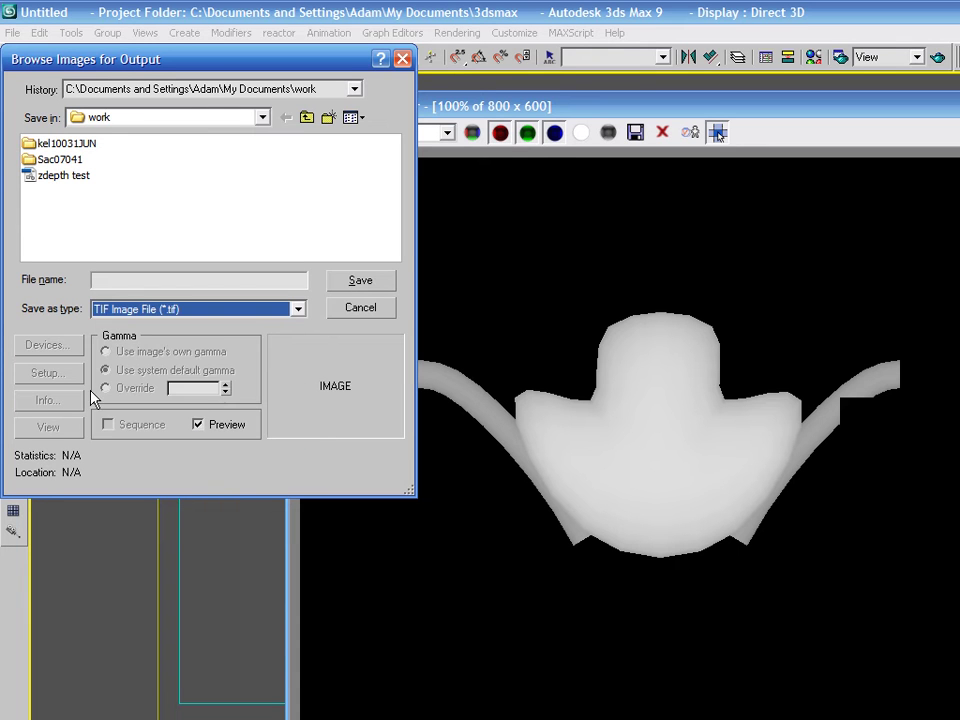
Enter a file name and TIF options, then cancel without saving another copy.
click(217, 279)
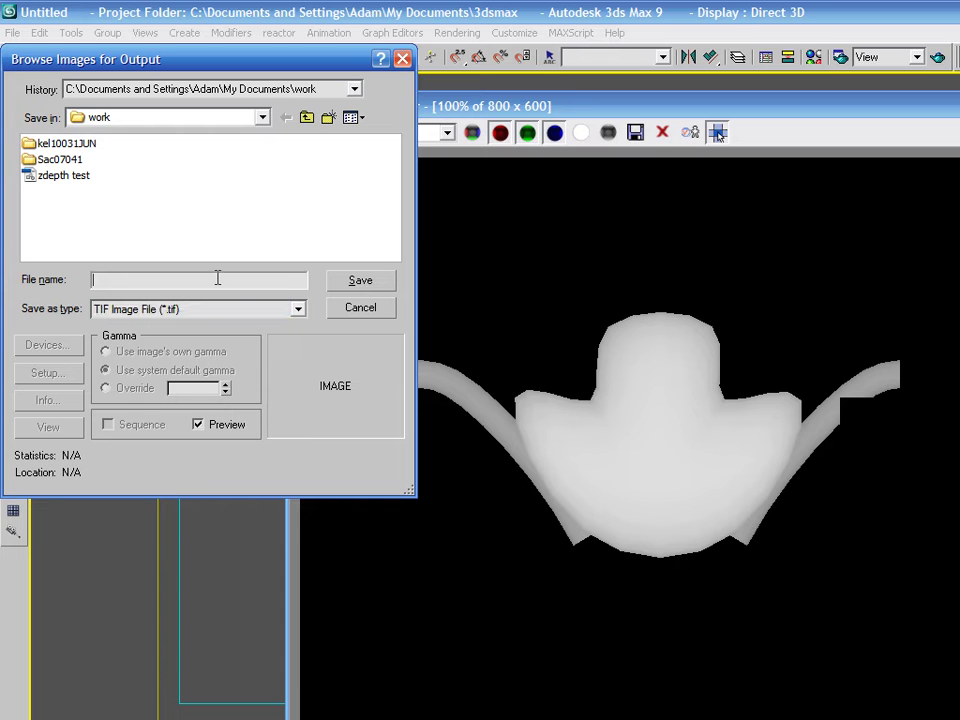
click(393, 282)
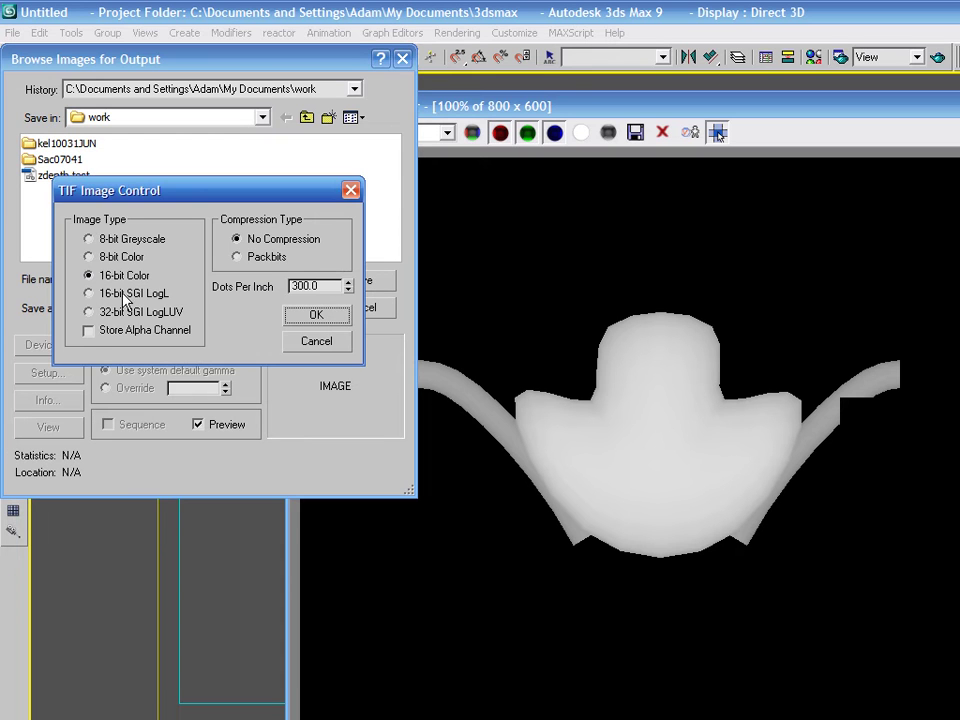
click(337, 346)
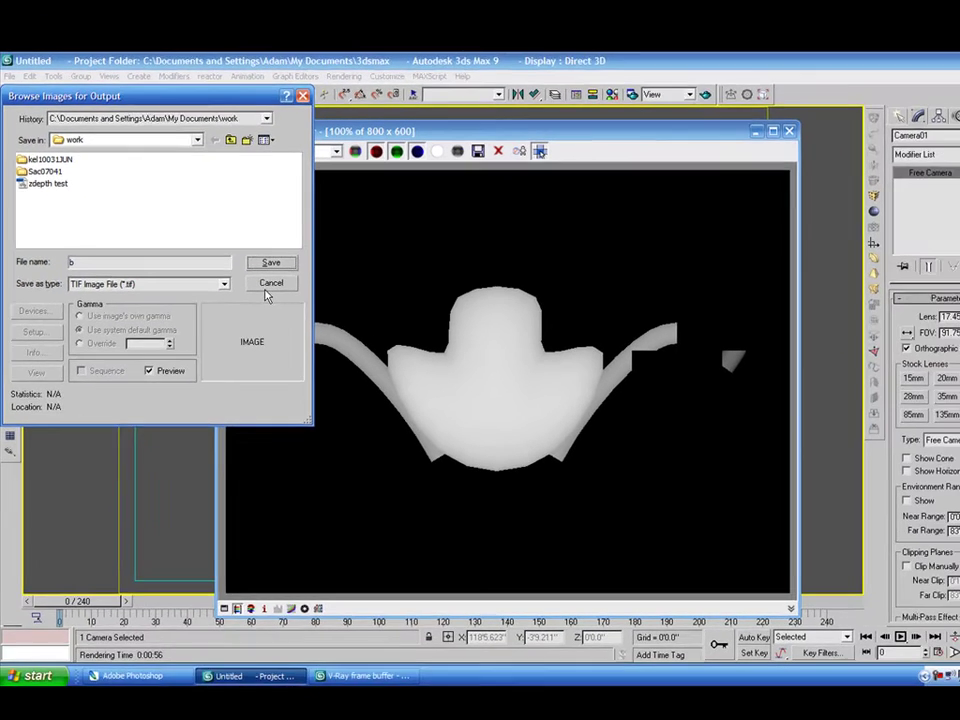
click(354, 308)
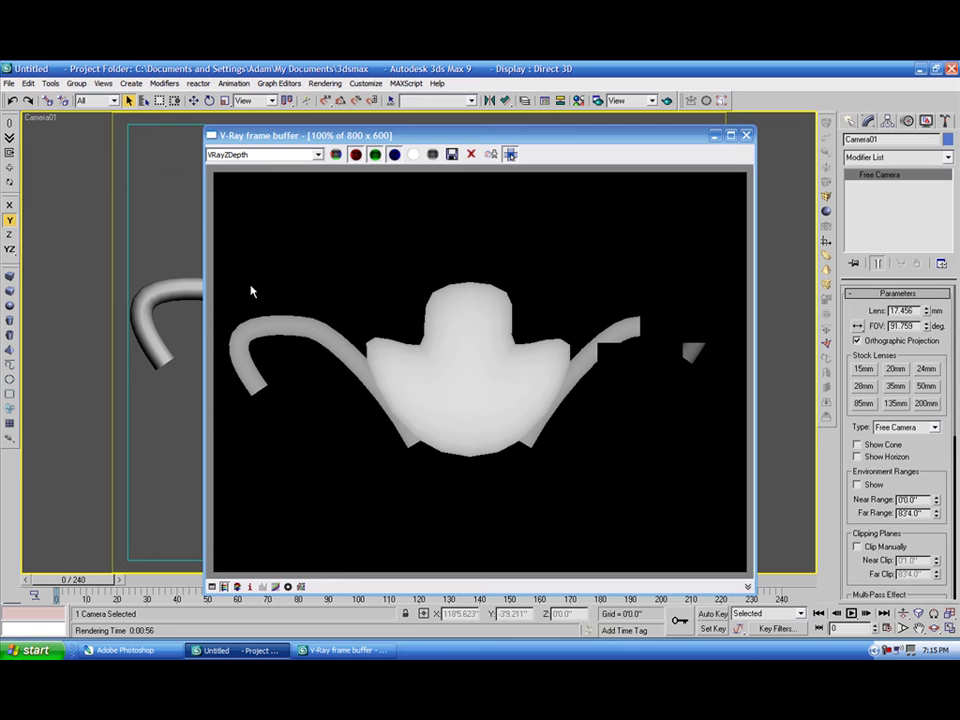
Close the frame buffer and frame the Top view around the image plane.
click(747, 136)
click(509, 233)
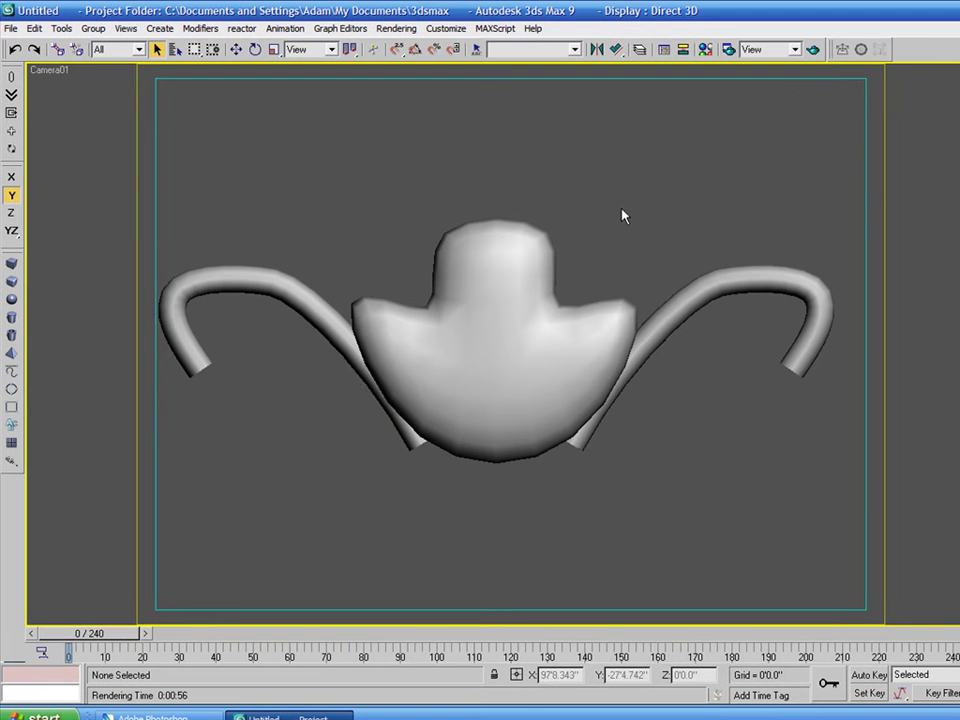
click(570, 326)
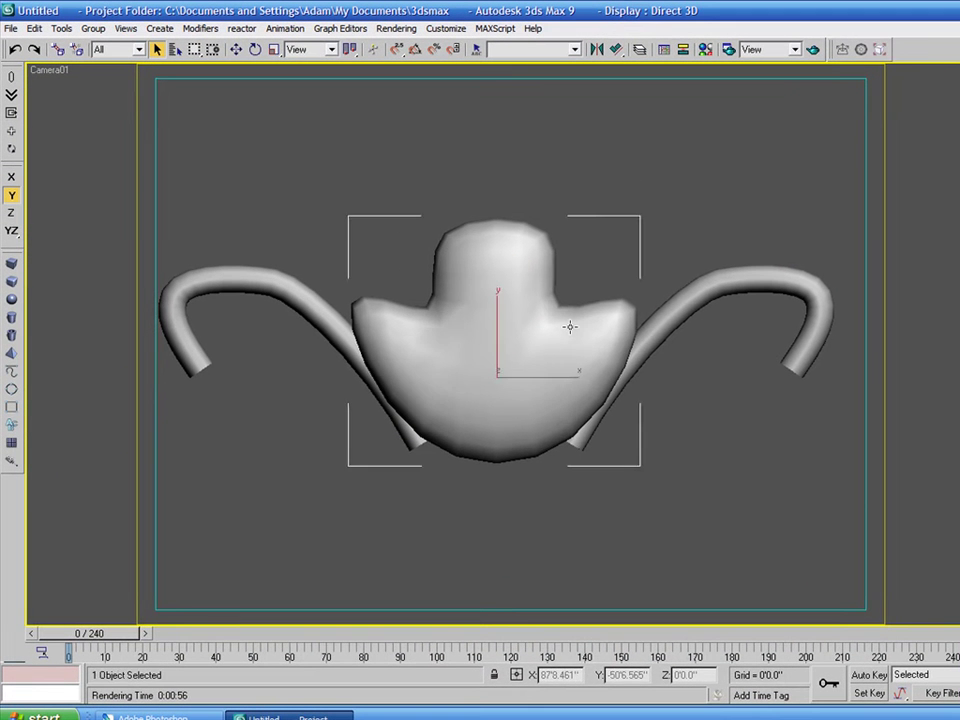
key(t)
scroll(578, 324, down, 5)
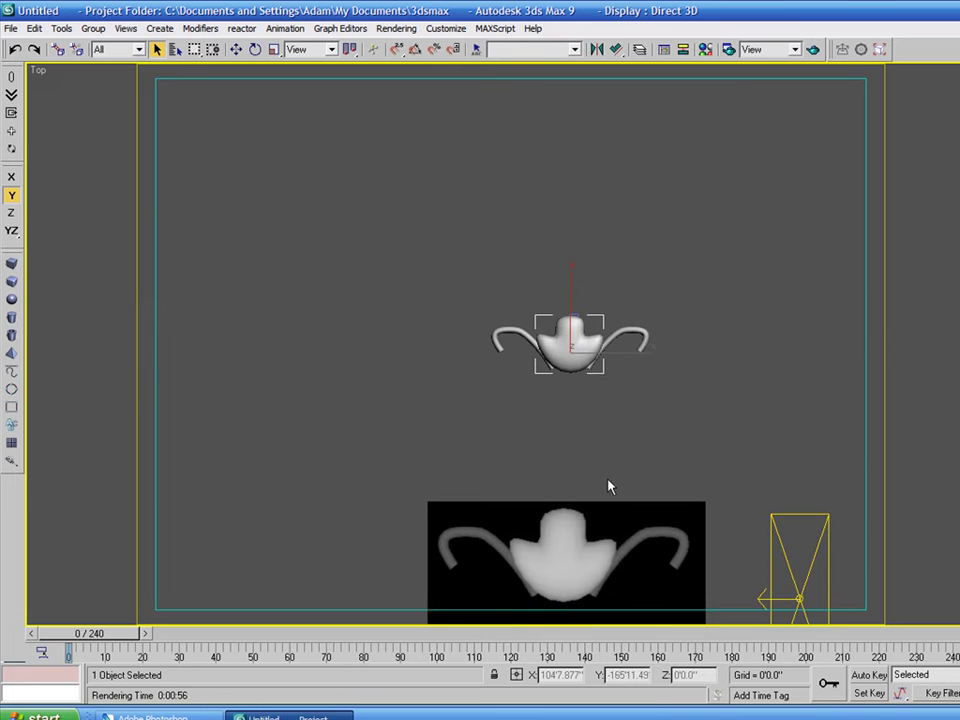
middle_drag(611, 486, 572, 246)
Select the depth-image plane Rectangle01 and orbit into a User perspective view.
click(572, 246)
scroll(572, 246, up, 2)
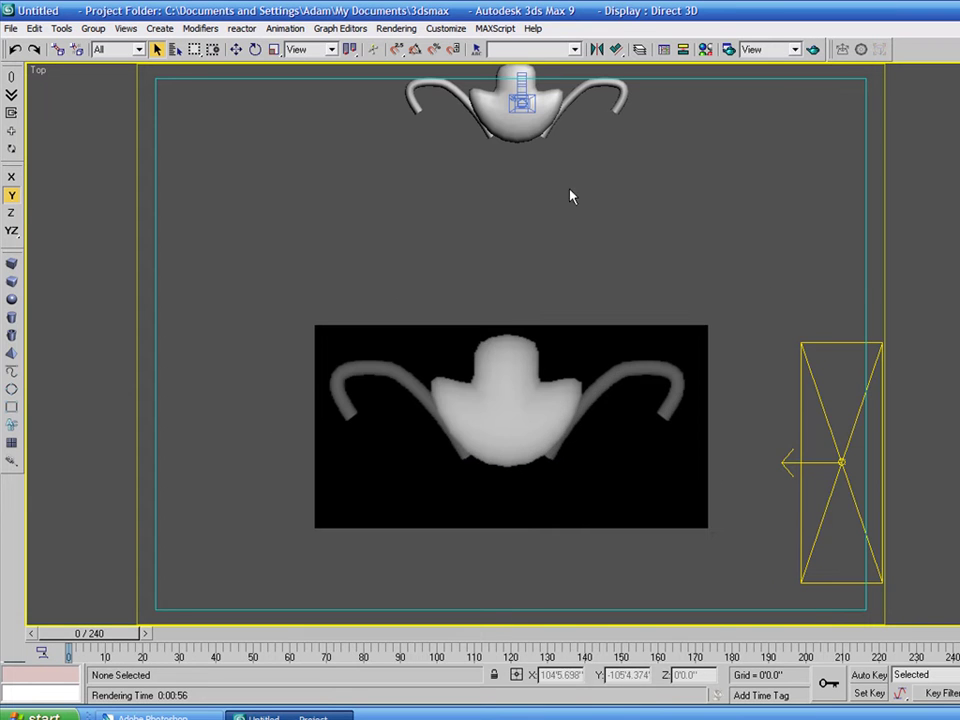
scroll(585, 381, up, 2)
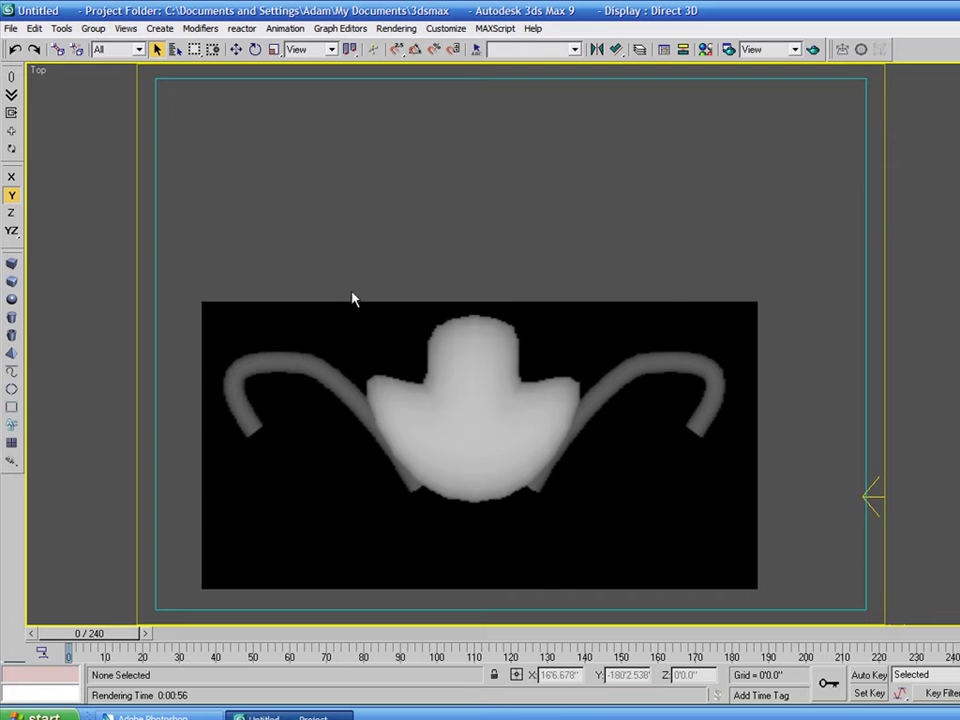
click(478, 372)
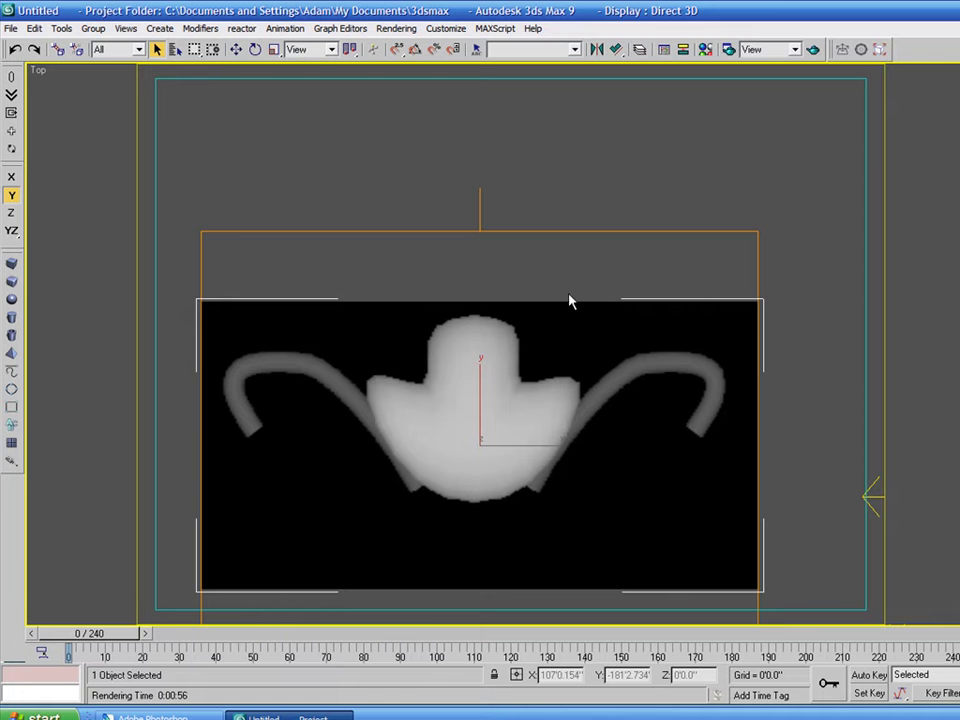
mouse_move(606, 424)
alt+middle_down()
mouse_move(675, 304)
mouse_move(683, 311)
mouse_move(670, 335)
alt+middle_up()
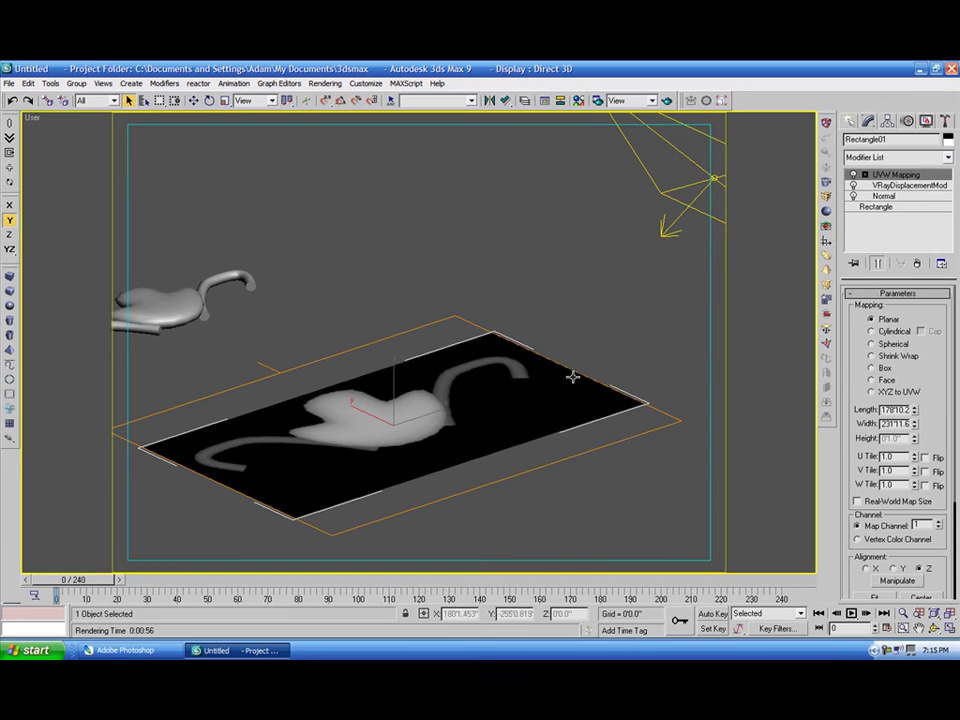
Select VRayDisplacementMod, preview its zdepth test.tif map in the Material Editor, then close the editor.
click(900, 186)
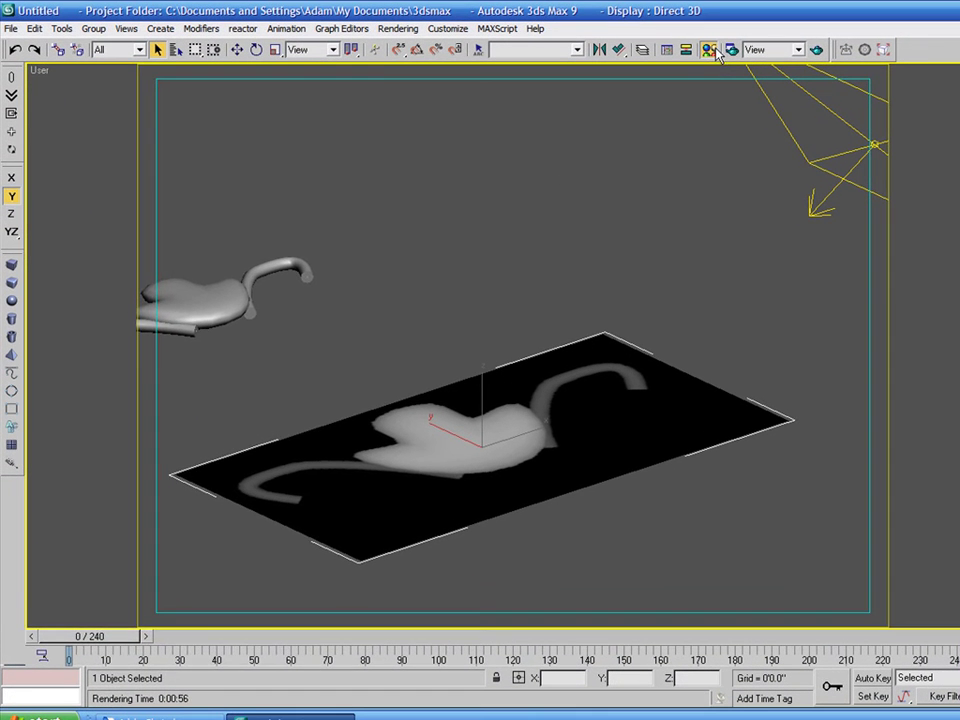
key(m)
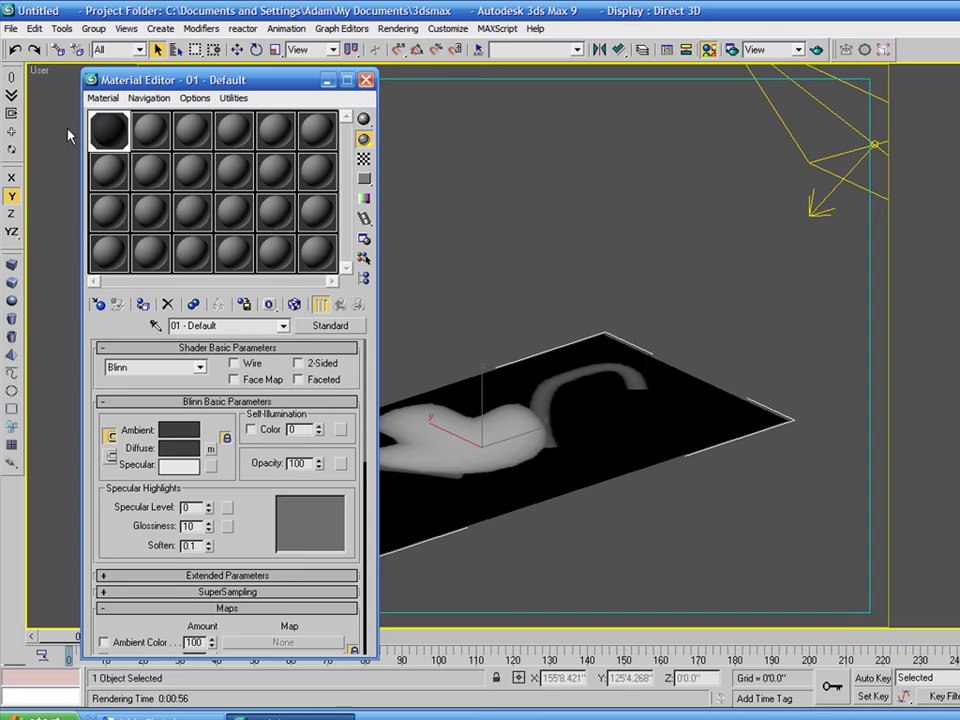
click(210, 449)
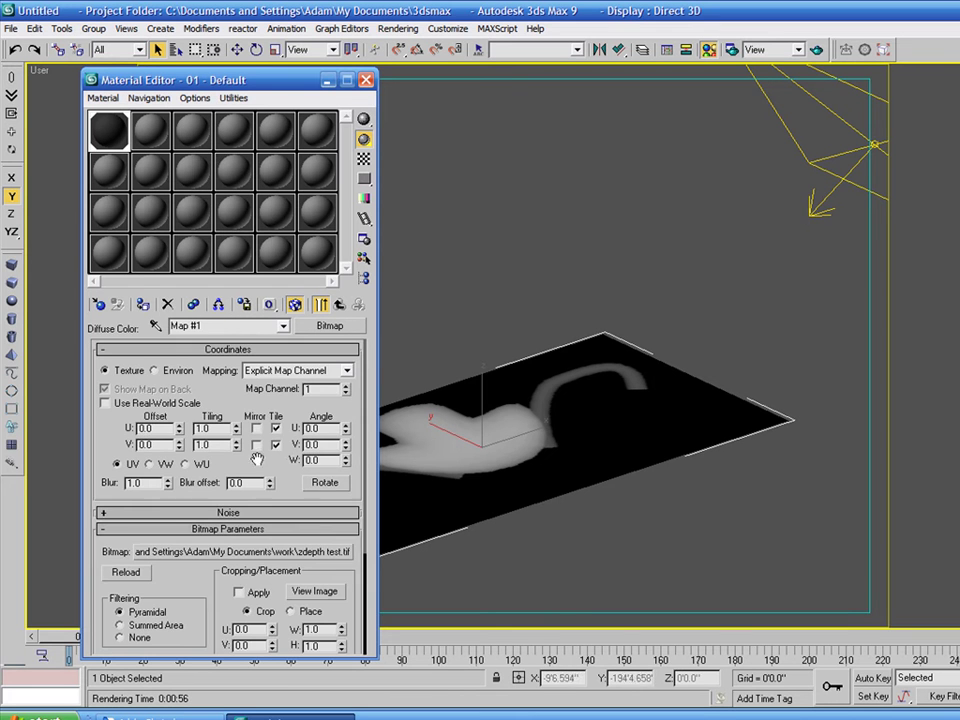
click(333, 596)
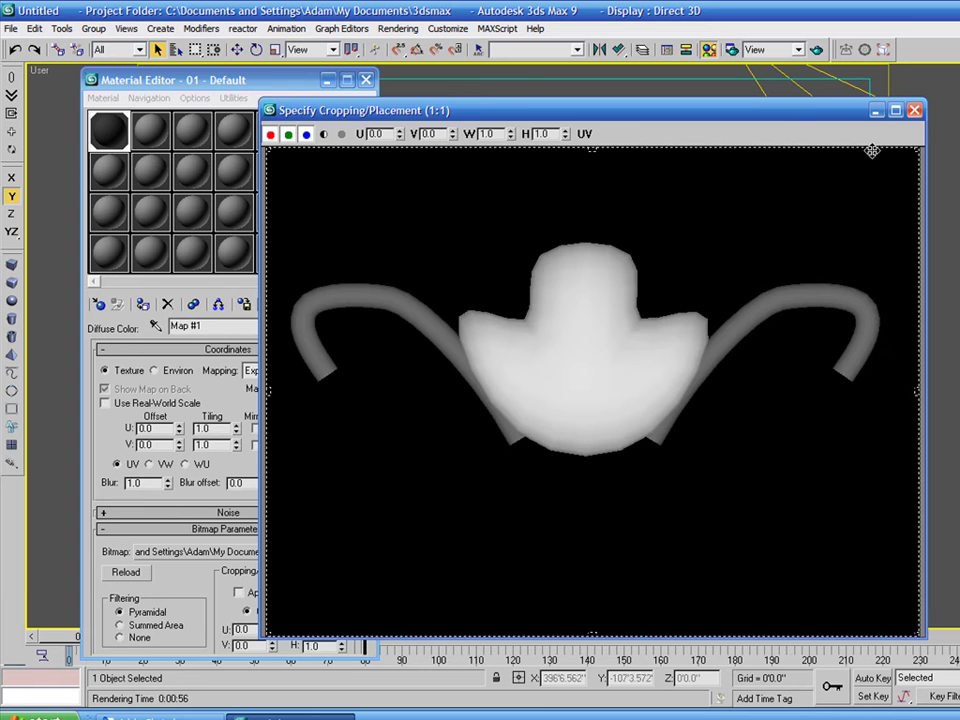
click(912, 111)
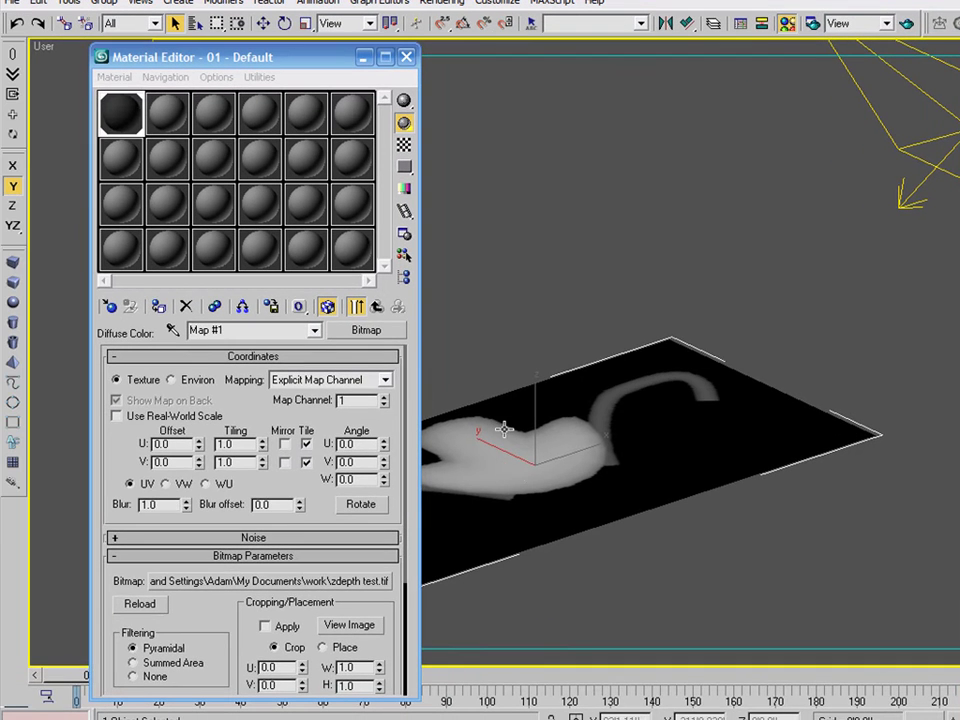
click(376, 307)
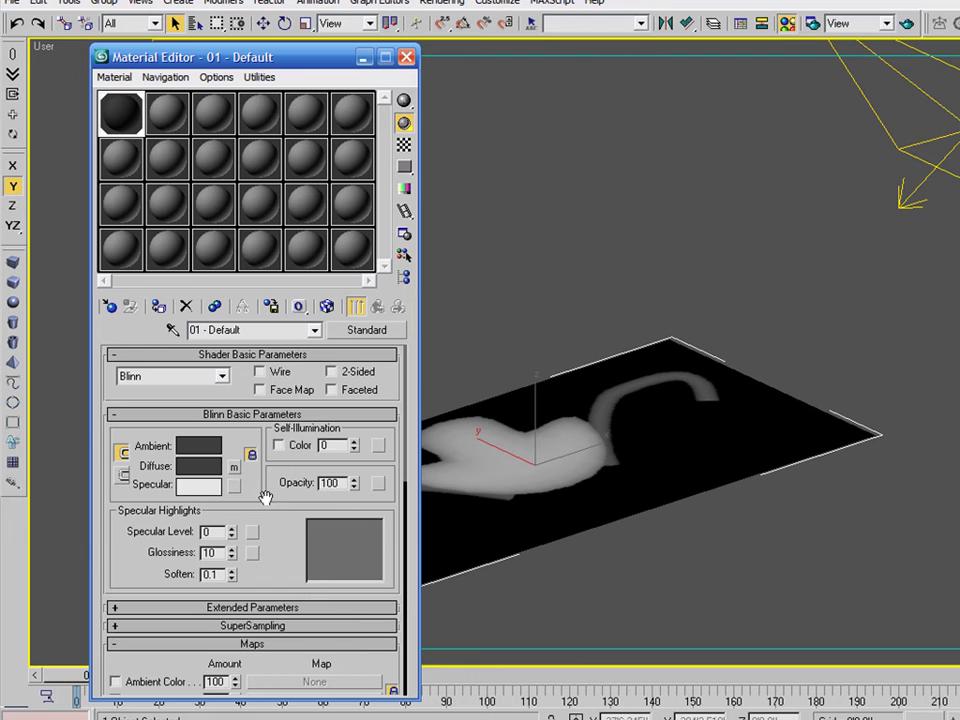
drag(268, 499, 276, 304)
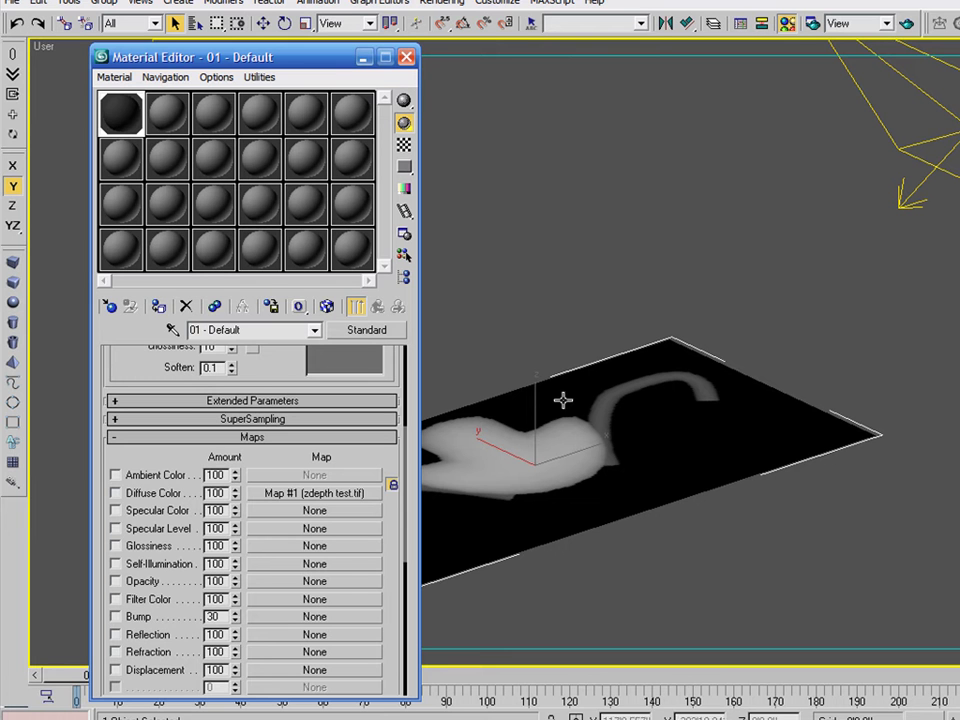
click(406, 57)
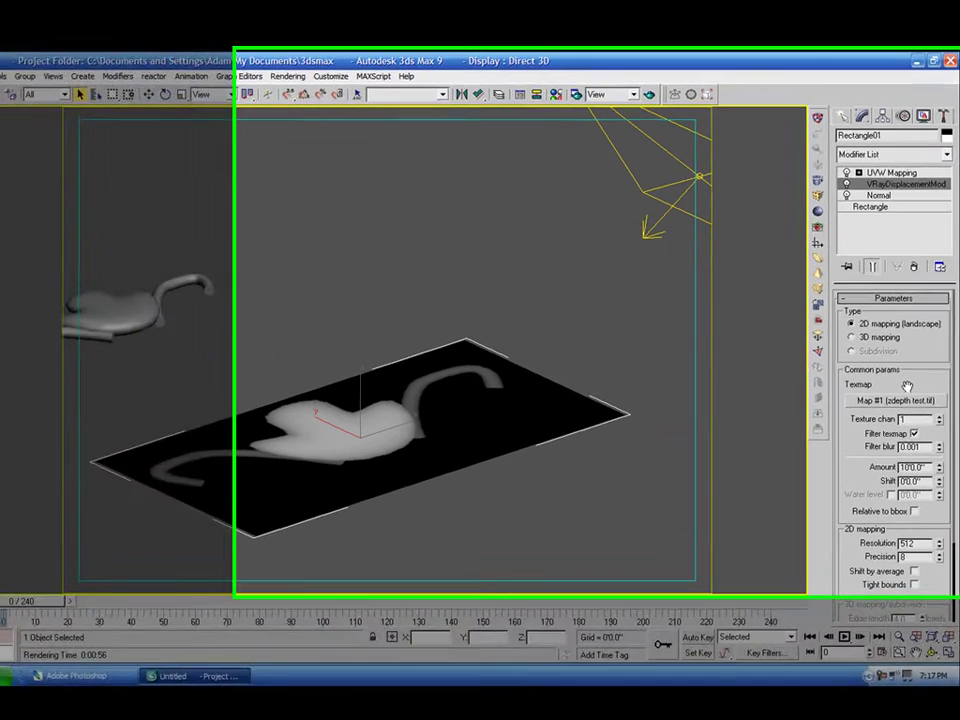
Pan and zoom the viewport to frame the plane and the model.
scroll(908, 395, down, 2)
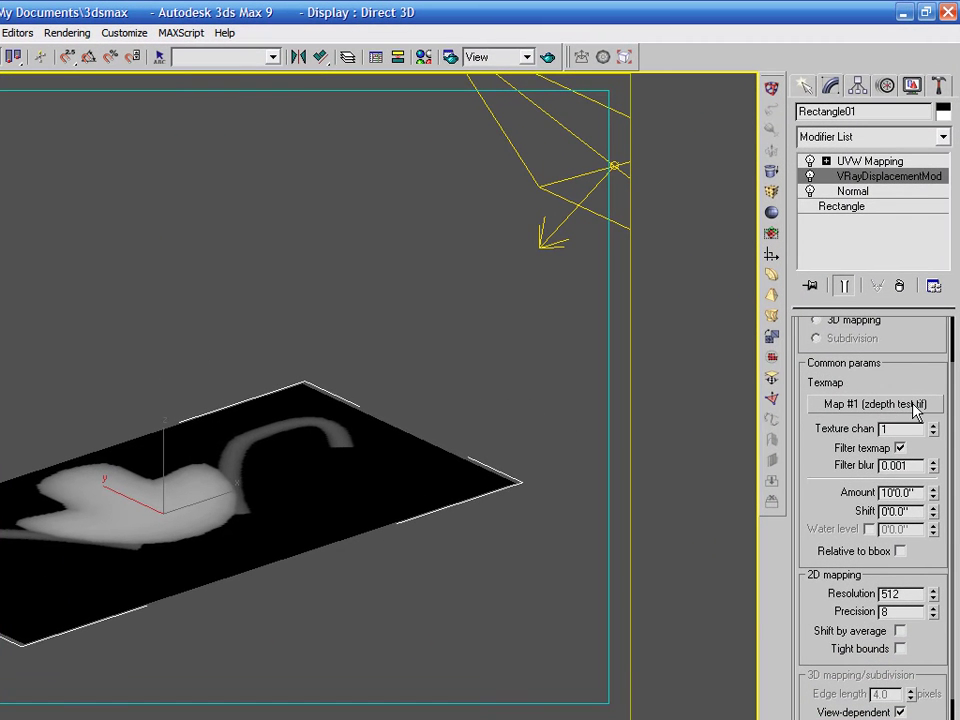
drag(909, 386, 918, 446)
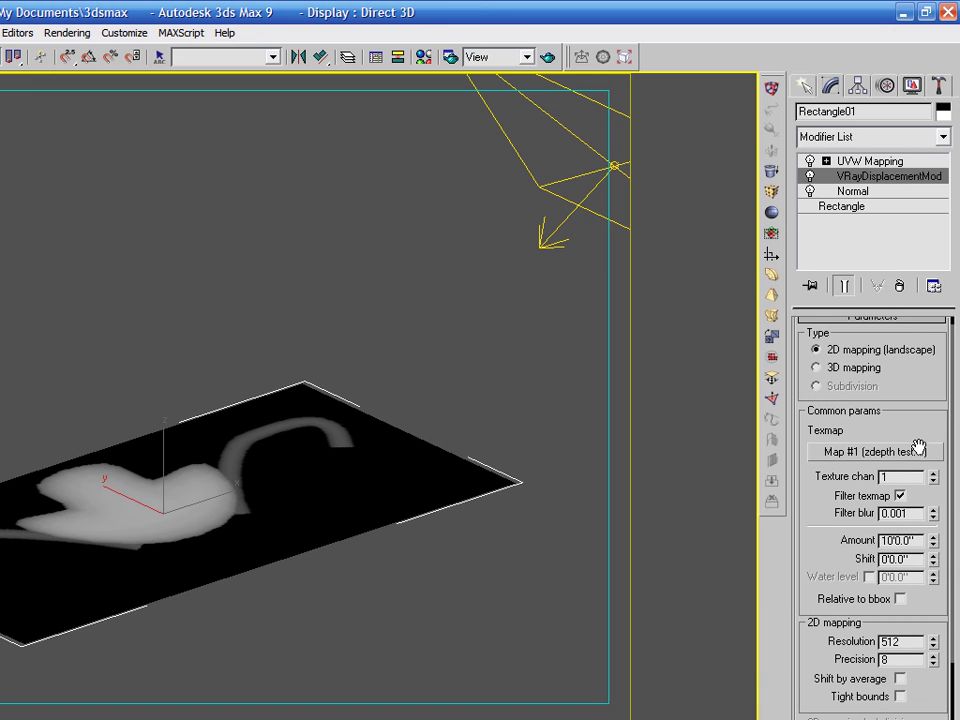
middle_drag(390, 369, 467, 287)
scroll(467, 287, up, 2)
middle_drag(592, 270, 611, 272)
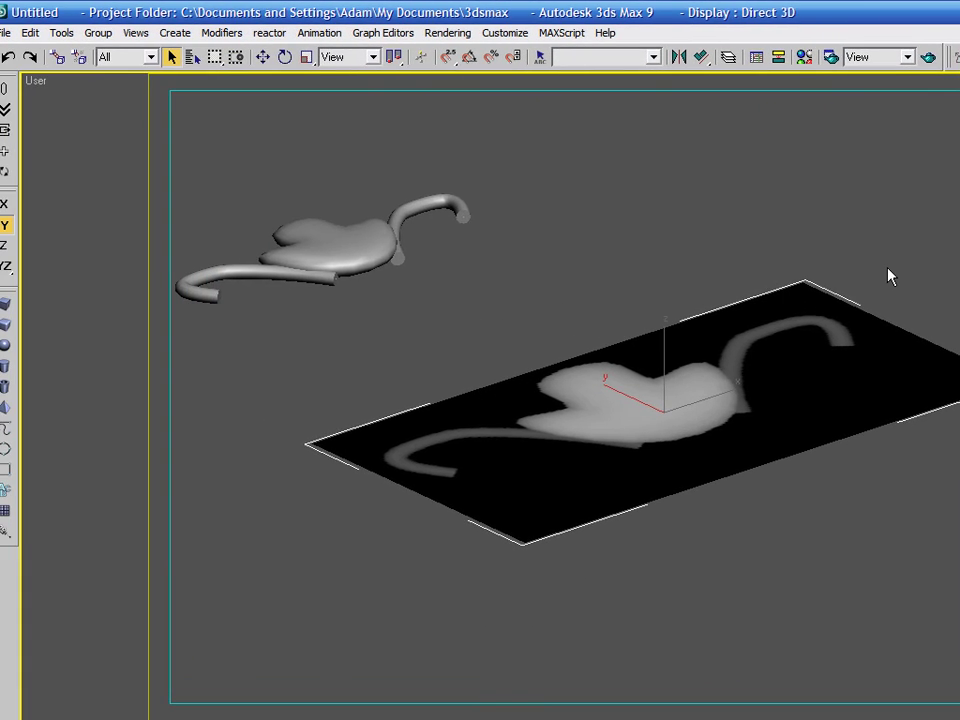
scroll(609, 270, up, 2)
middle_drag(843, 279, 861, 255)
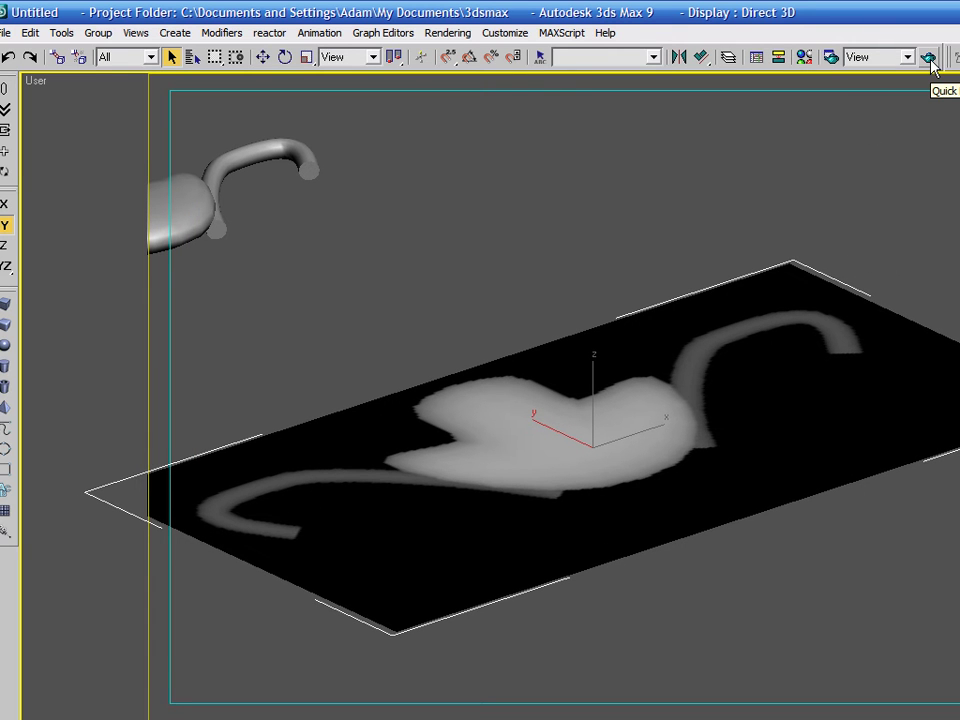
mouse_move(504, 148)
middle_down()
mouse_move(784, 200)
mouse_move(506, 137)
middle_up()
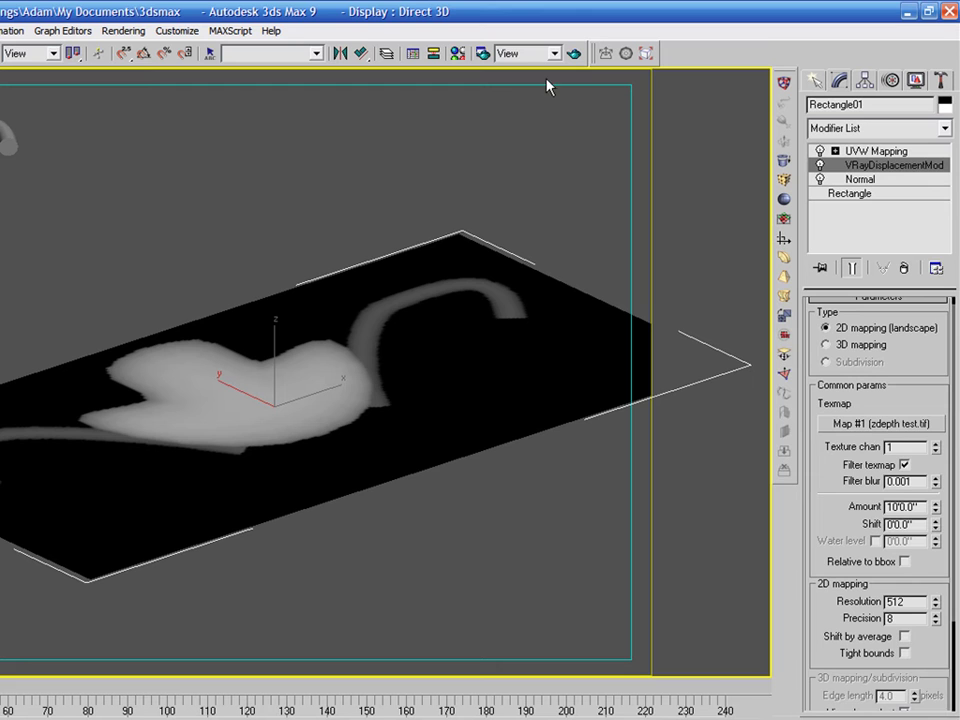
Set the VRayDisplacementMod Amount to 20'0".
double_click(910, 507)
text(20)
key(Return)
drag(933, 568, 821, 489)
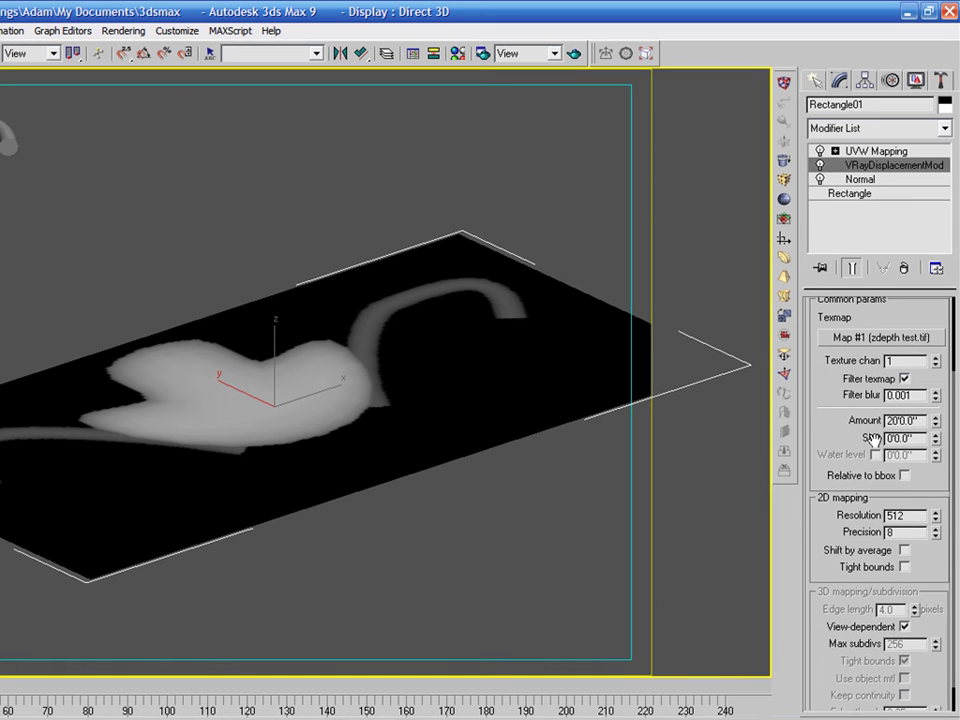
drag(945, 318, 917, 486)
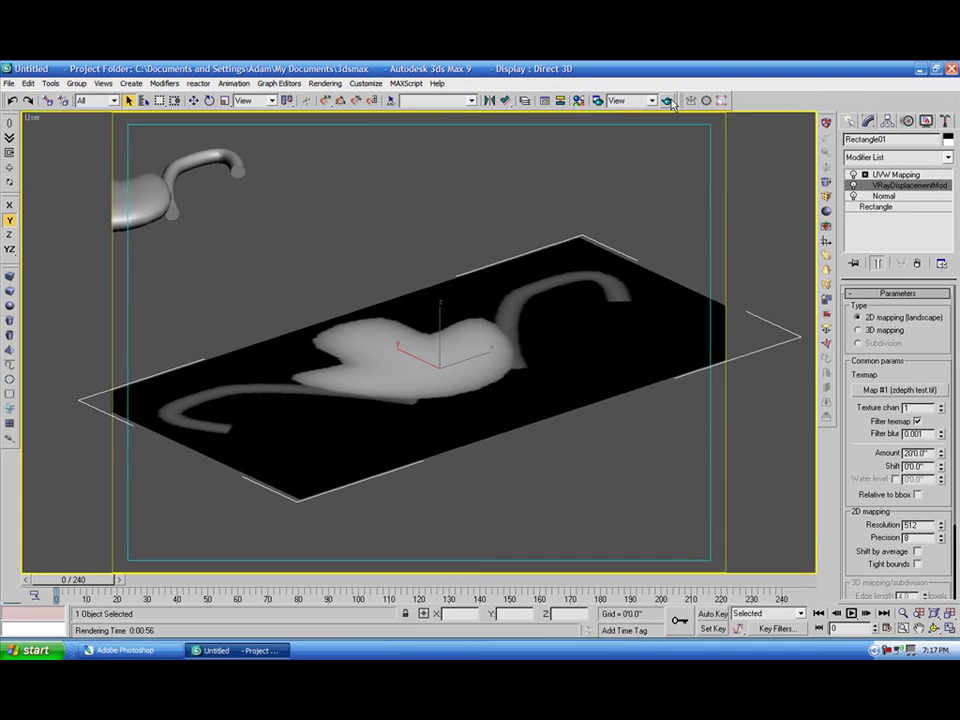
Quick-render the displaced plane in V-Ray and zoom the frame buffer to inspect the relief.
click(659, 93)
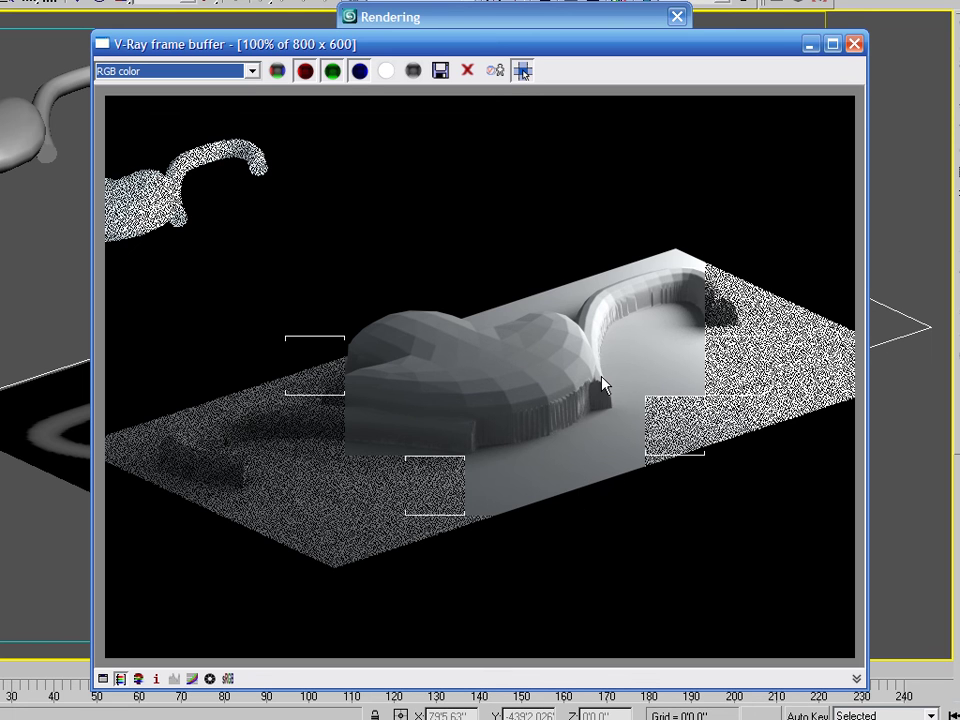
scroll(677, 352, up, 2)
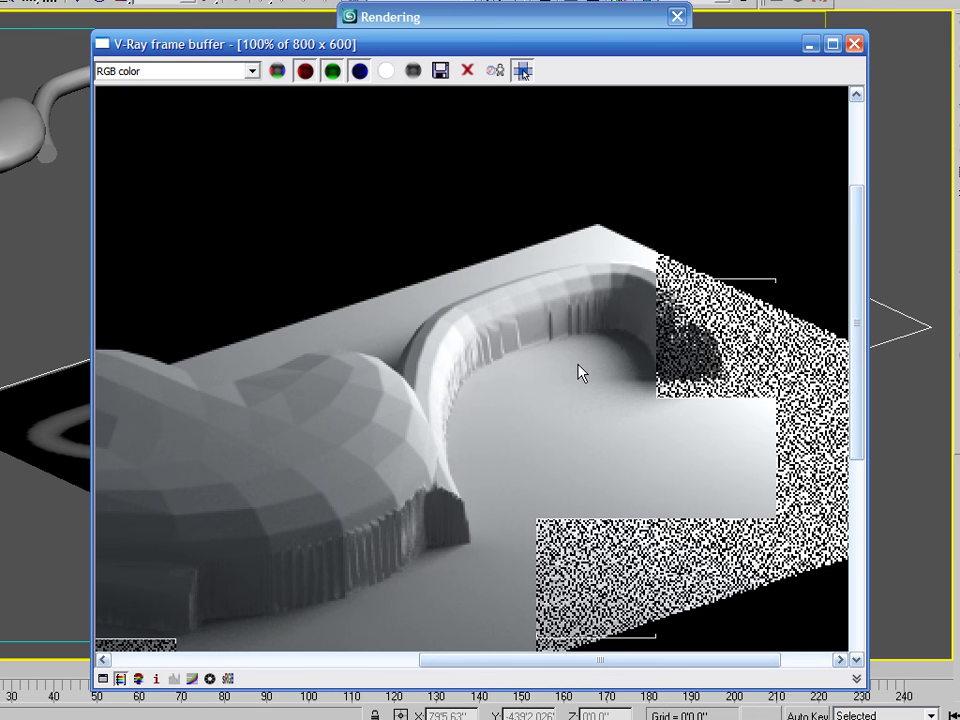
scroll(580, 373, down, 2)
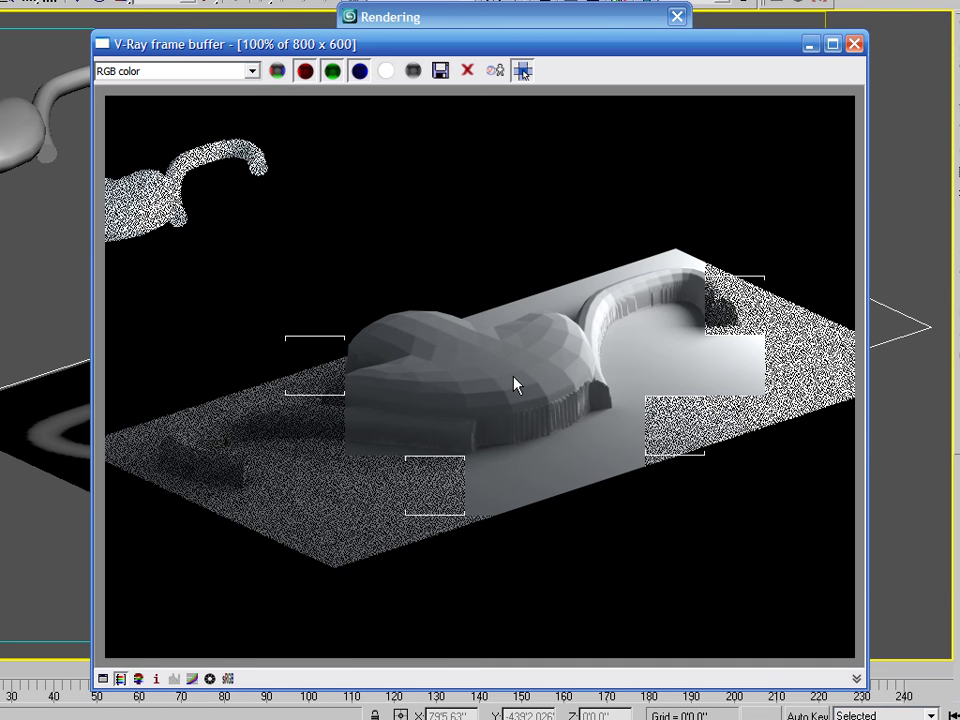